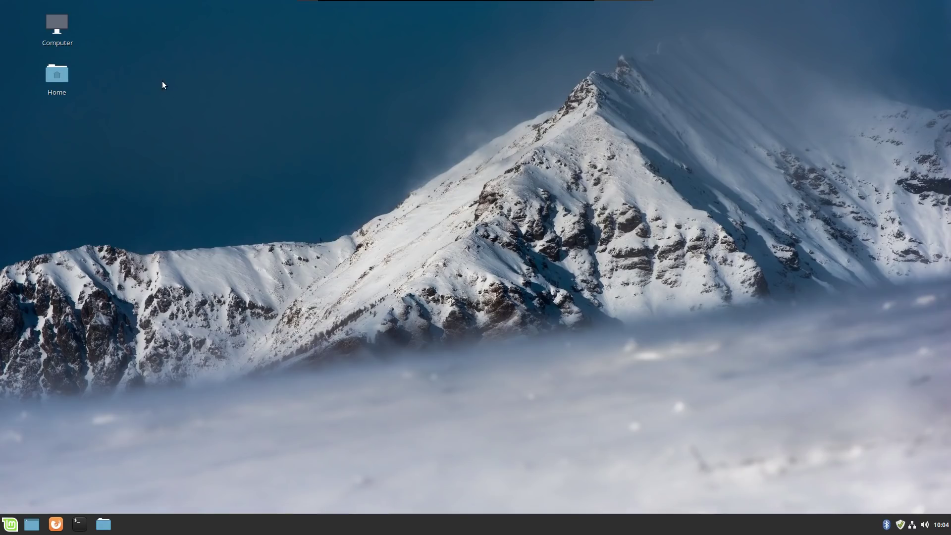
left_click(3, 527)
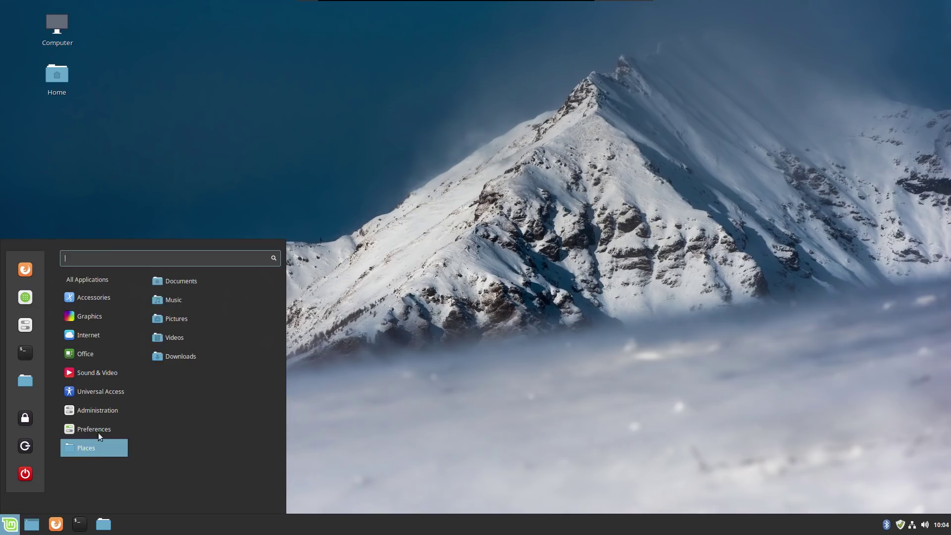
mouse_move(87, 417)
mouse_move(93, 396)
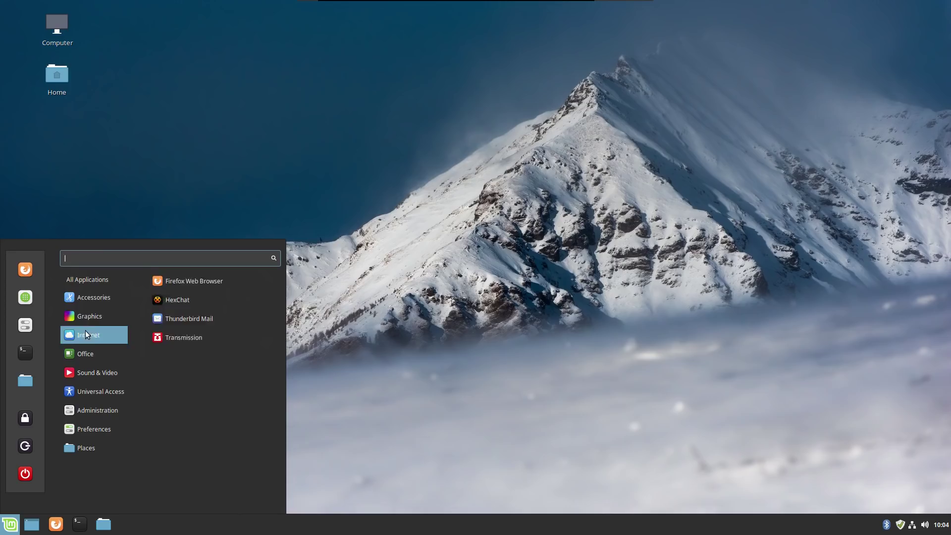
mouse_move(92, 298)
mouse_move(101, 282)
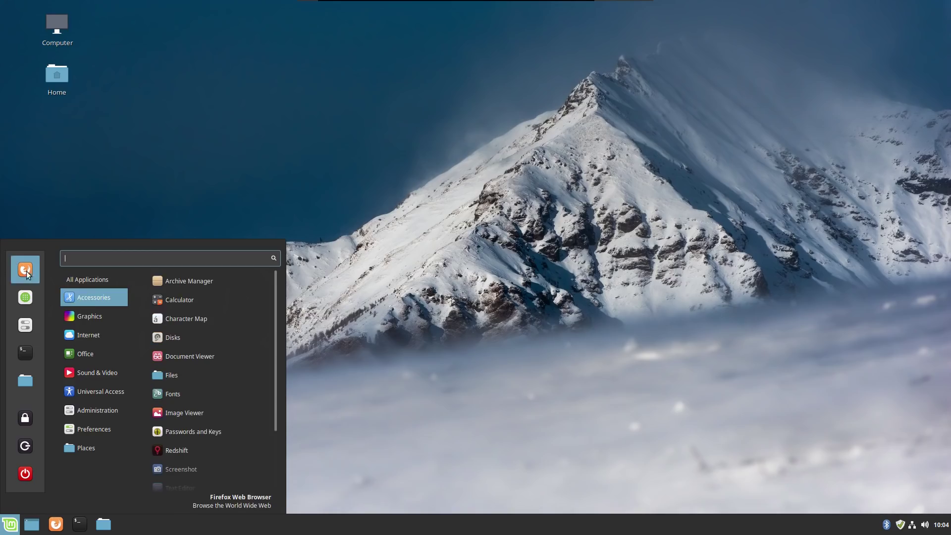
left_click(68, 218)
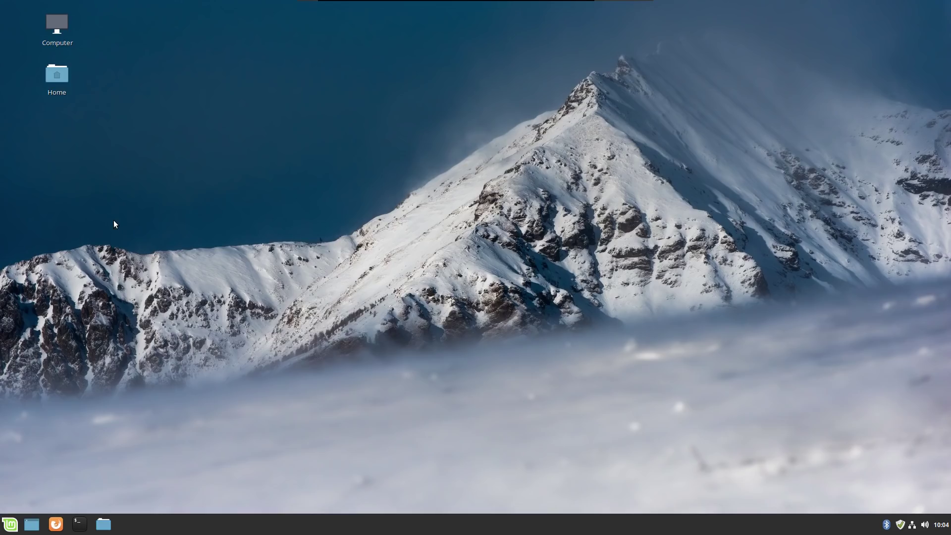
Step: Open the home folder in the file manager and a terminal, moving the terminal window clear of most of the folder view
key("super+e")
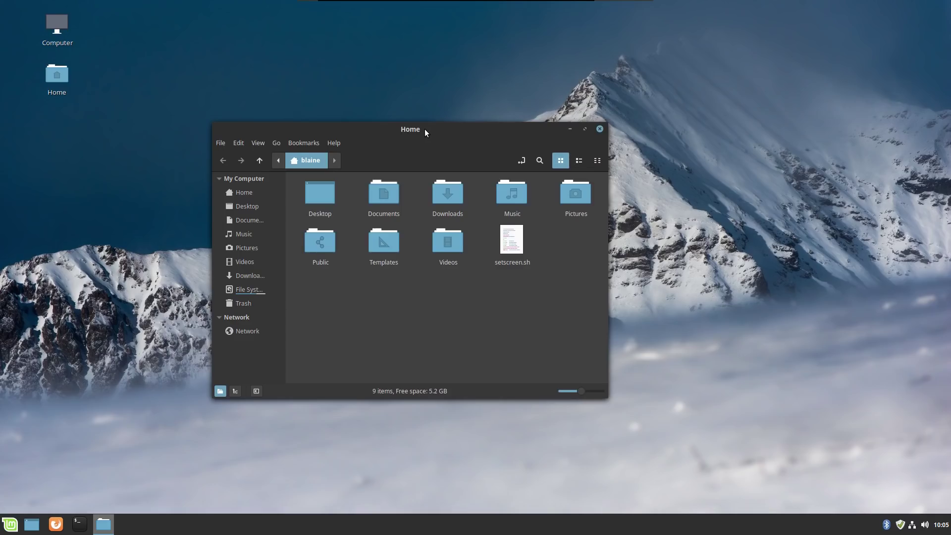
left_click_drag(433, 130, 418, 134)
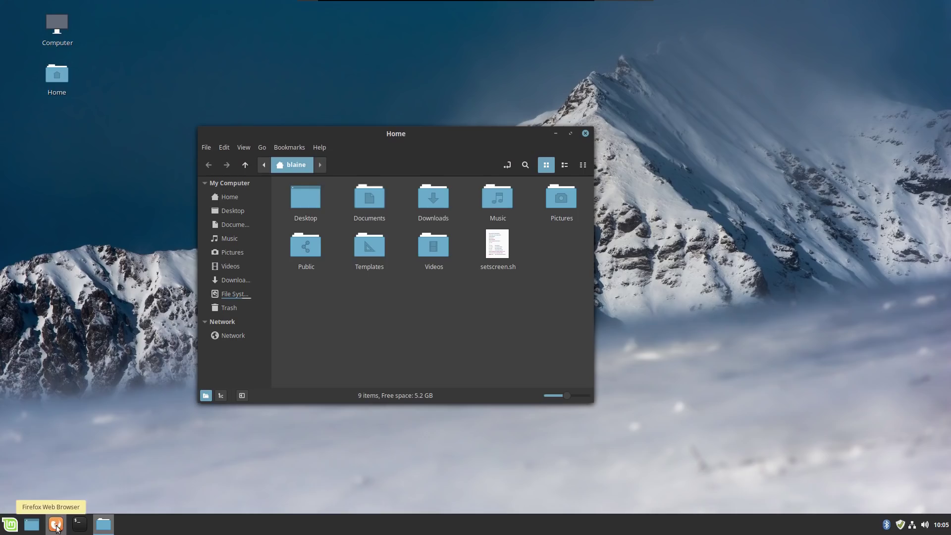
left_click(79, 524)
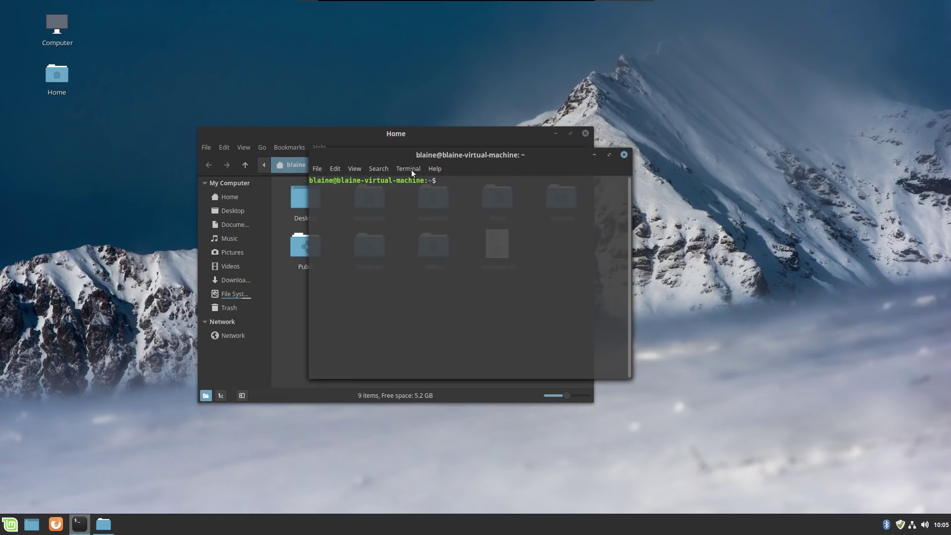
left_click_drag(436, 153, 630, 70)
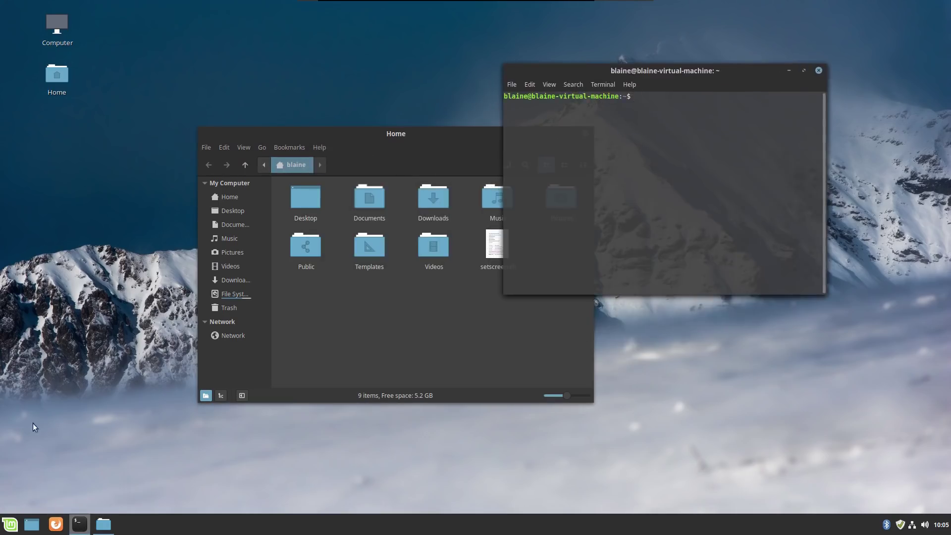
left_click(10, 524)
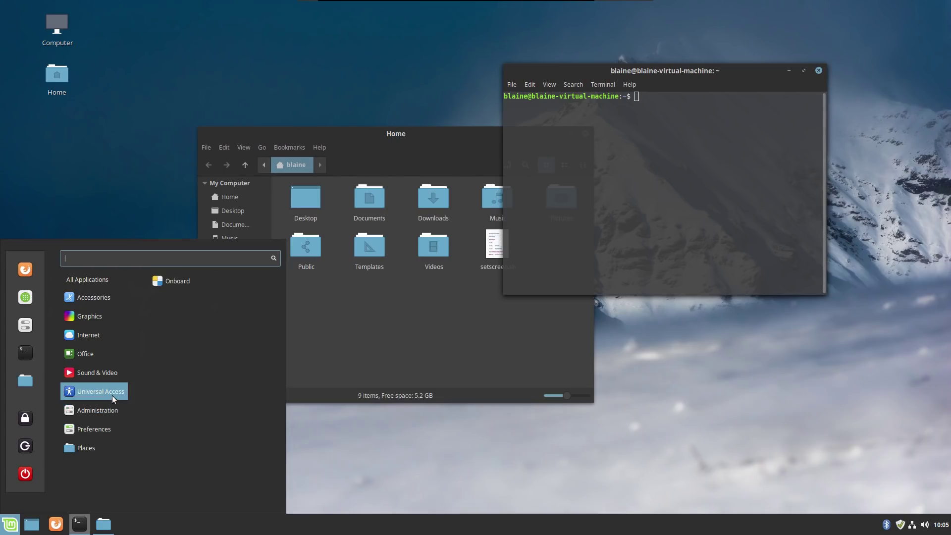
mouse_move(108, 376)
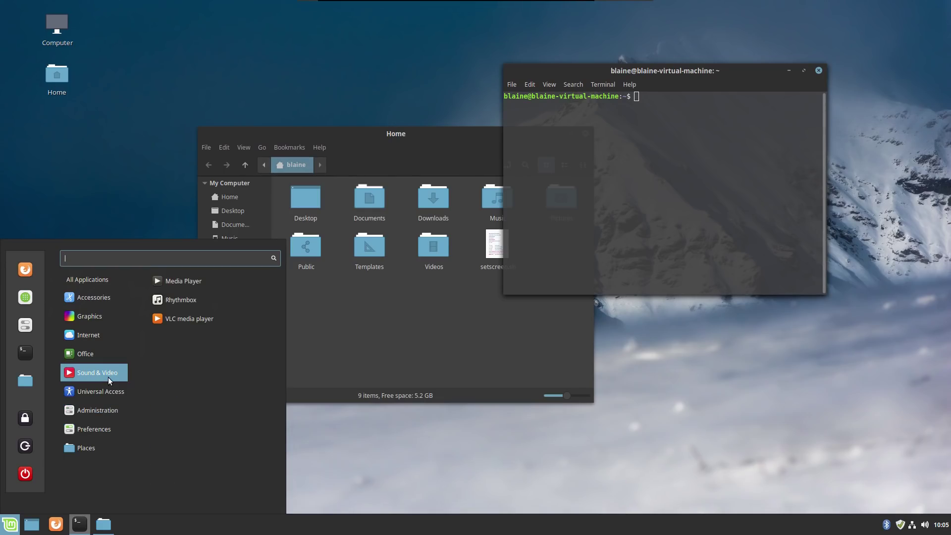
mouse_move(117, 339)
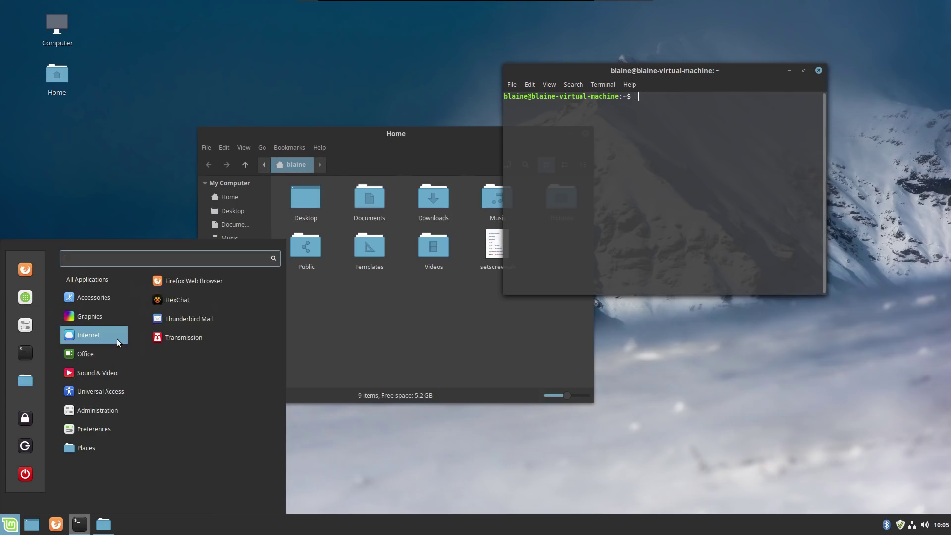
mouse_move(104, 301)
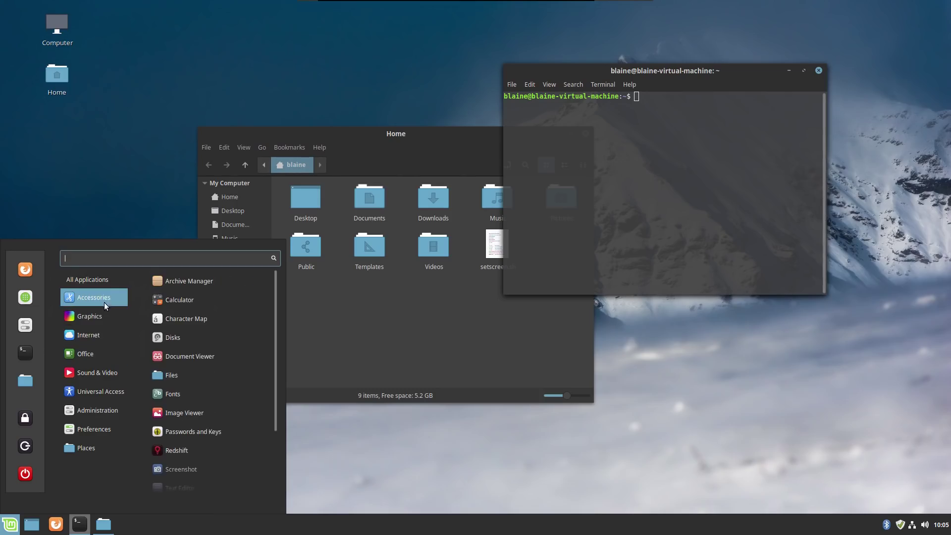
mouse_move(110, 282)
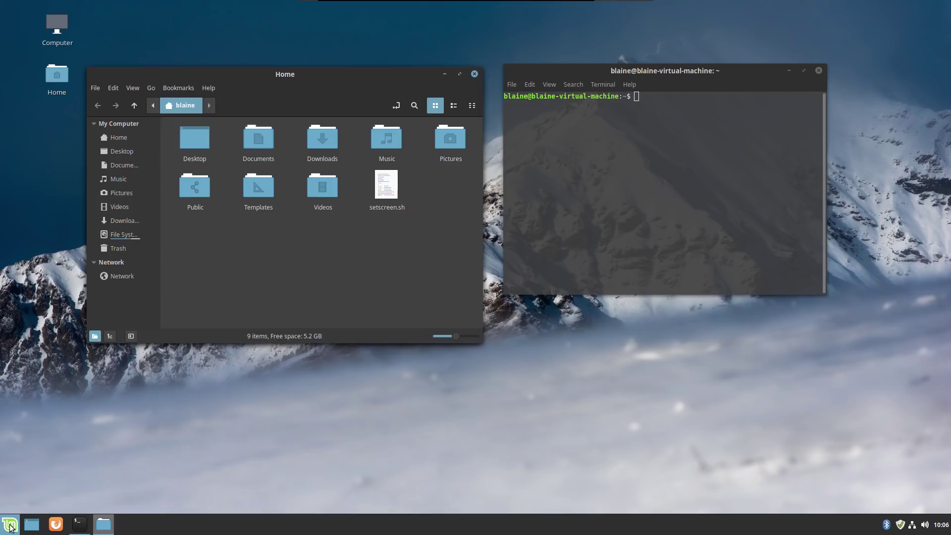
left_click(10, 527)
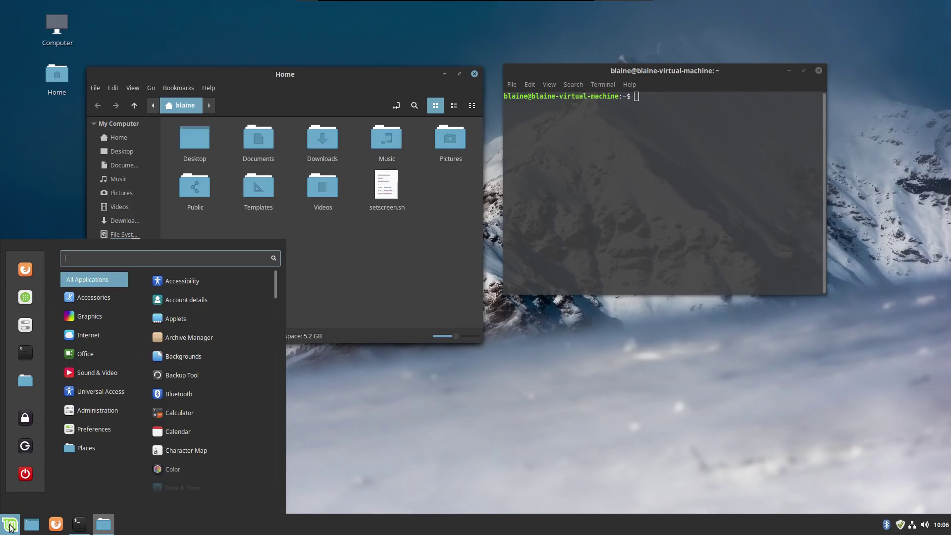
left_click(568, 423)
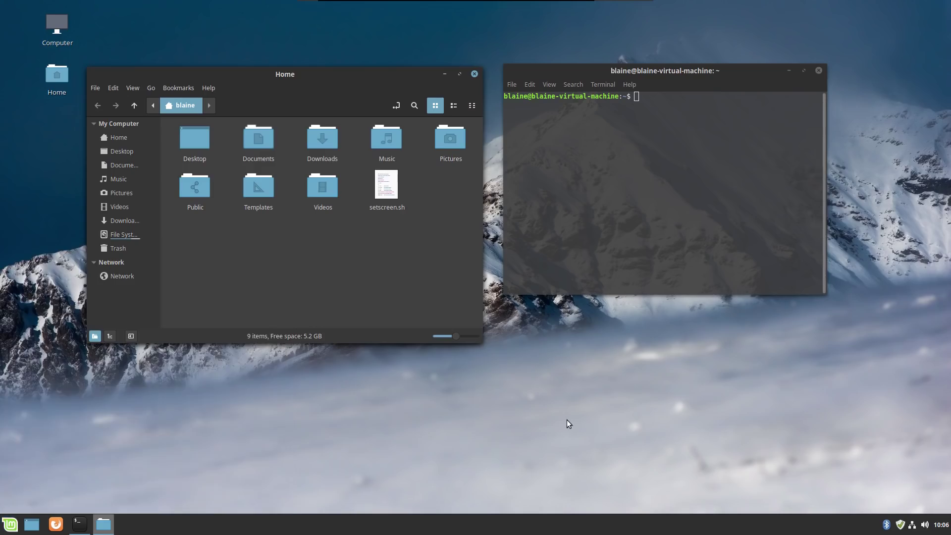
Step: Open Update Manager and review its preferences for options, levels, auto-refresh, blacklist and auto-upgrade, leaving them unchanged
left_click(900, 523)
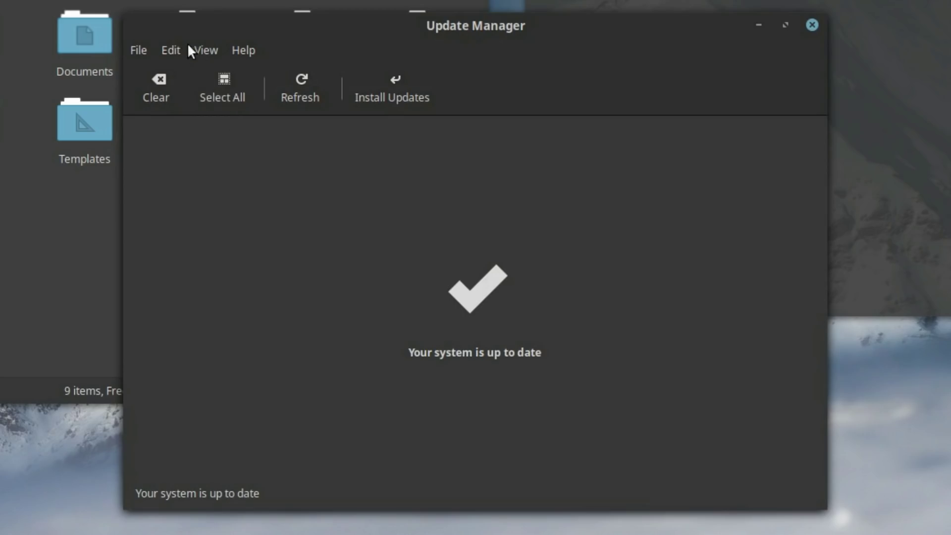
left_click(173, 50)
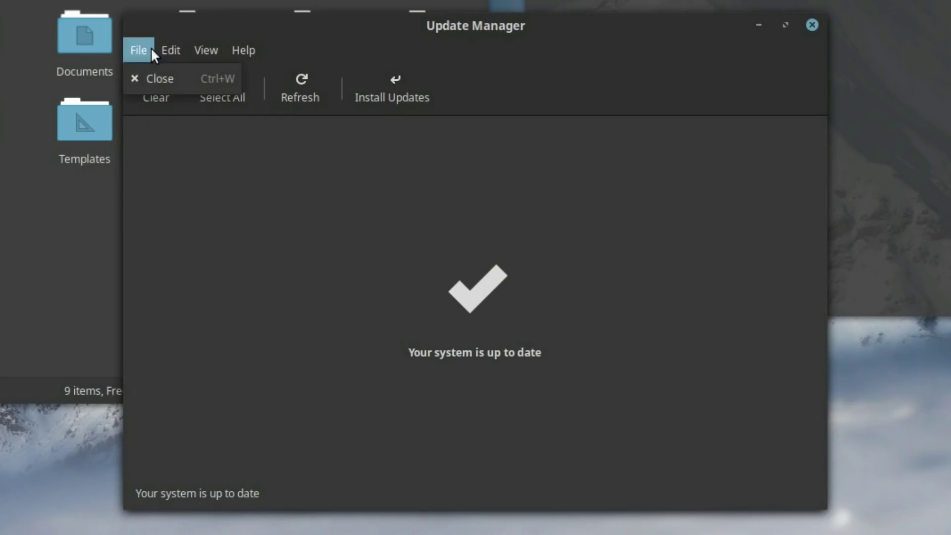
left_click(181, 79)
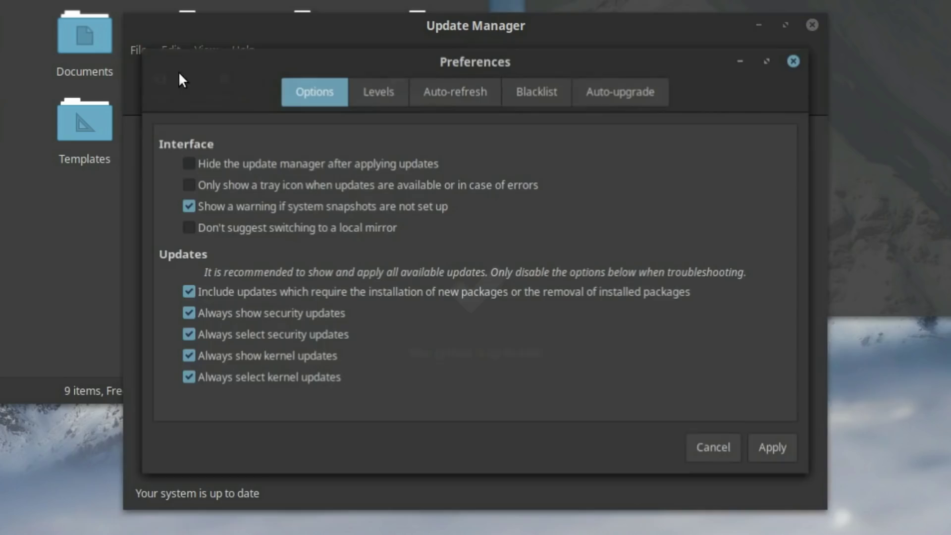
left_click(366, 85)
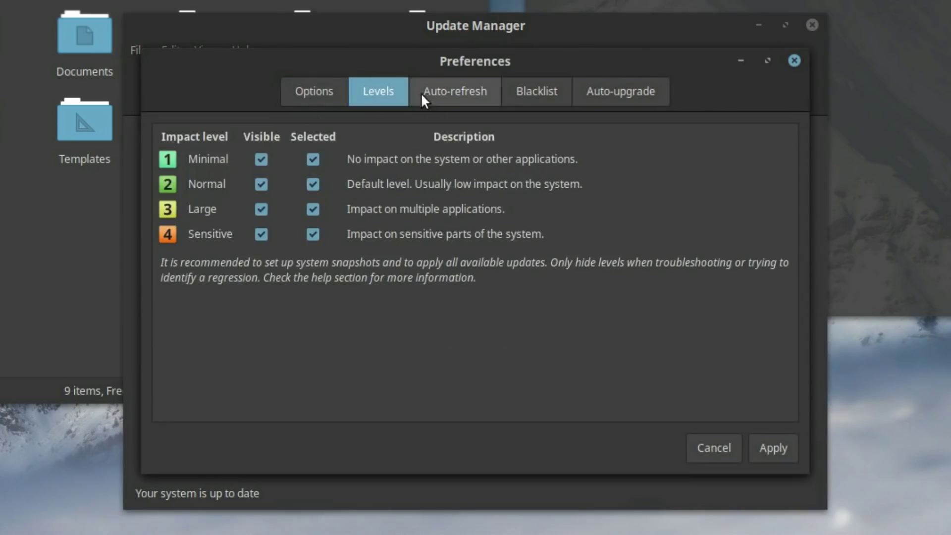
left_click(430, 87)
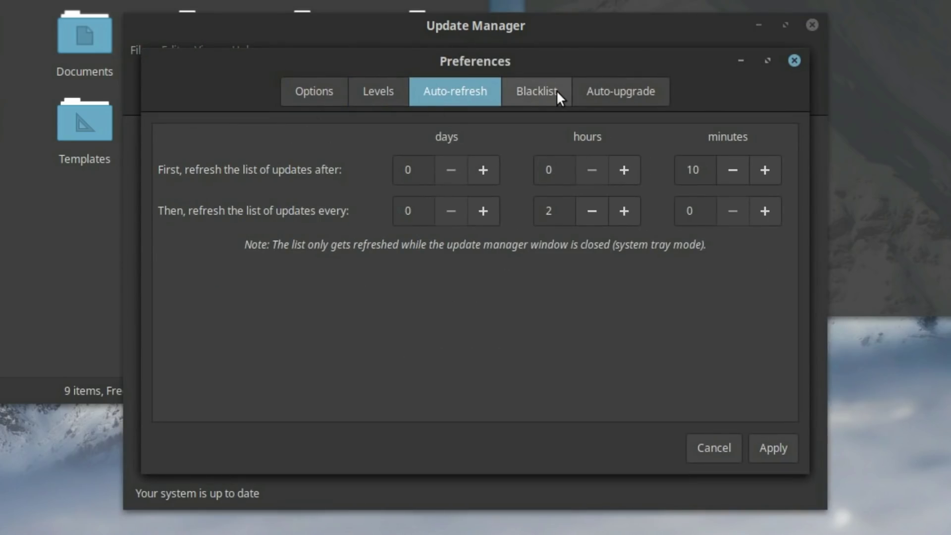
left_click(524, 98)
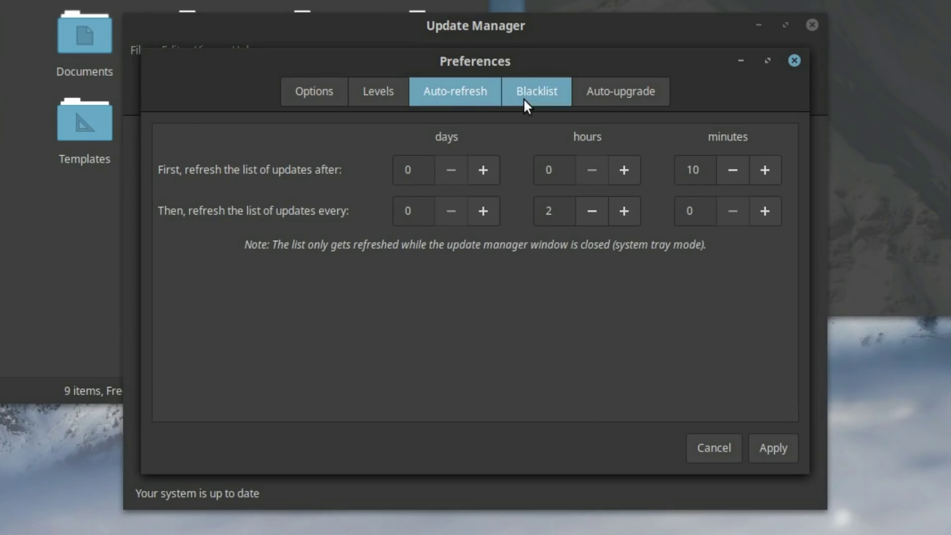
left_click(590, 93)
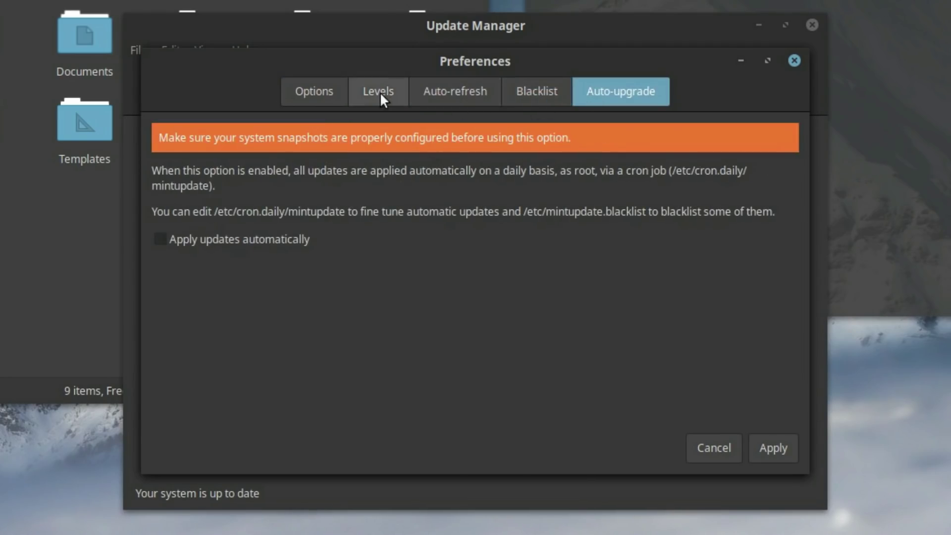
left_click(379, 92)
left_click(298, 94)
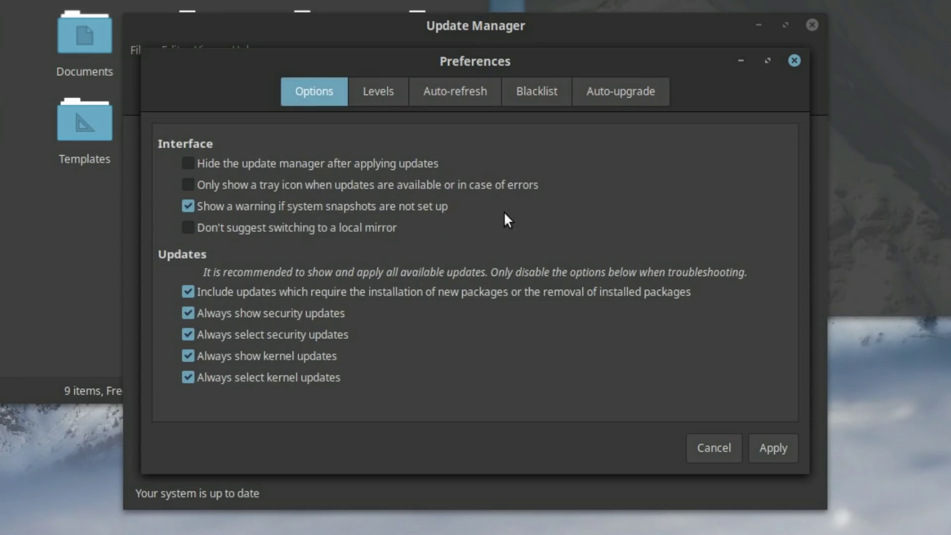
left_click(793, 61)
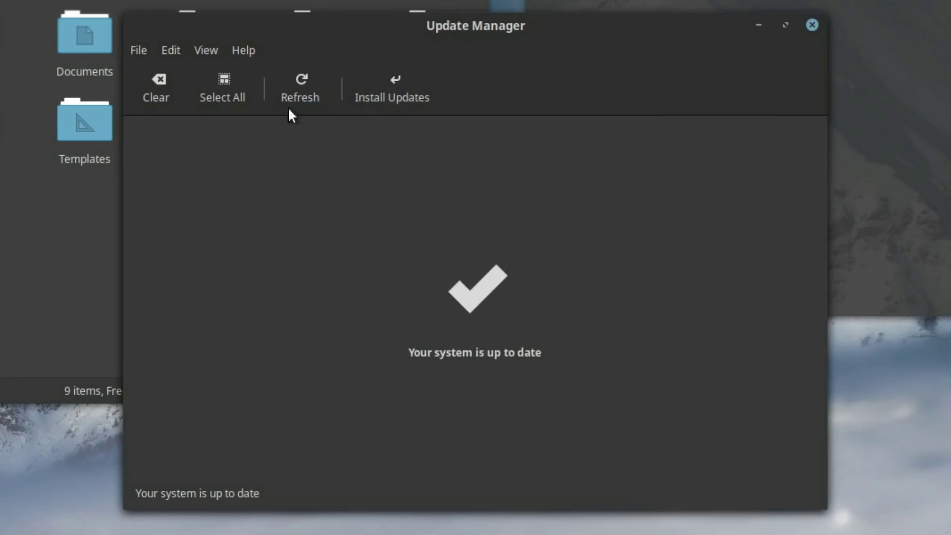
Step: Review the list of available Linux kernels in Update Manager, and close it
left_click(168, 49)
left_click(165, 43)
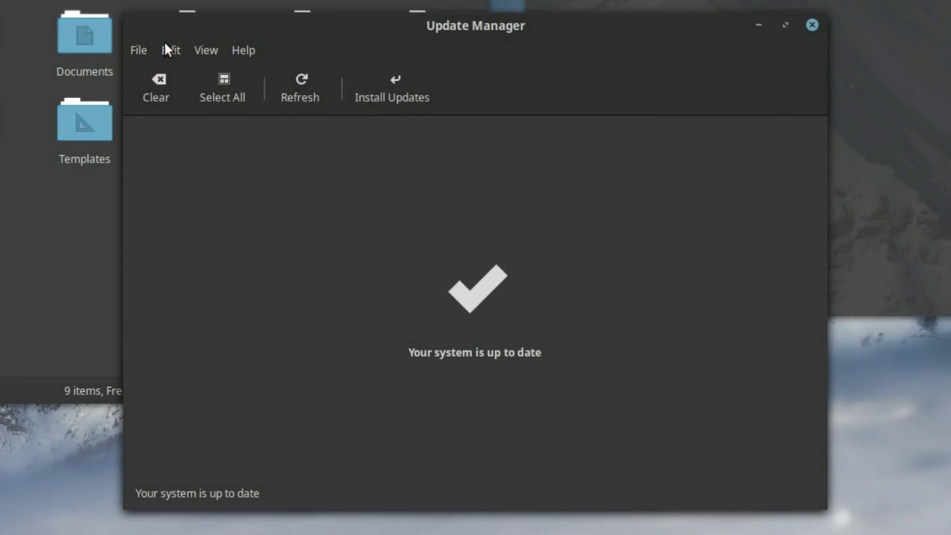
left_click(193, 50)
left_click(219, 157)
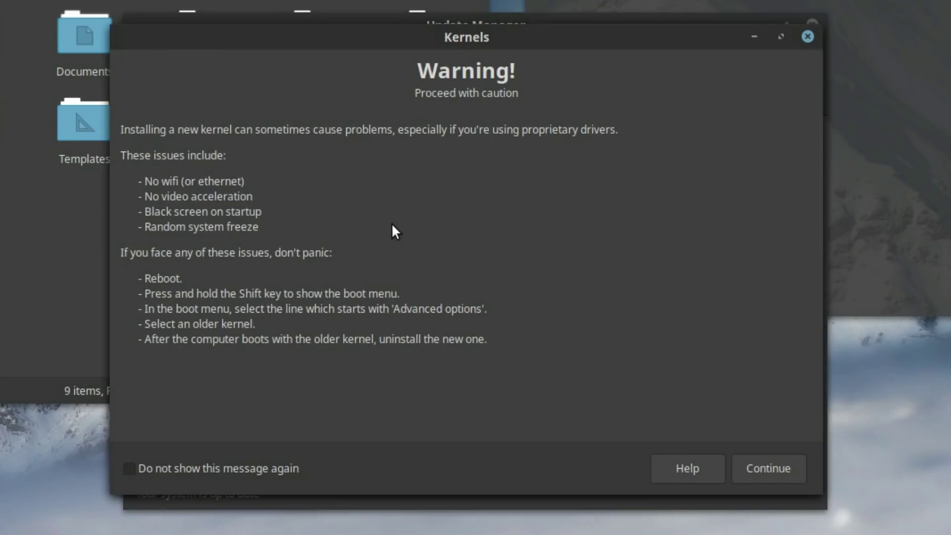
left_click(762, 468)
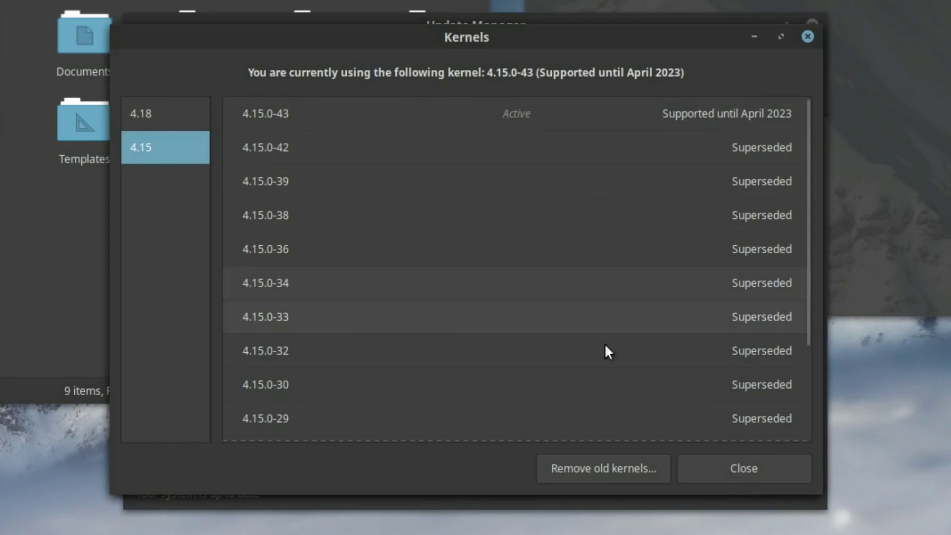
left_click(708, 477)
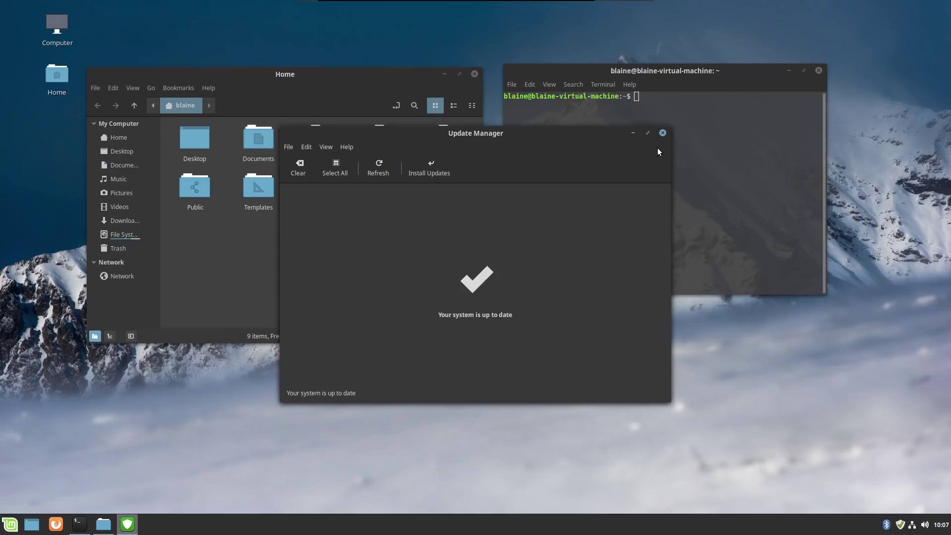
left_click(663, 133)
Step: Search the applications for "back" and launch the Backup Tool
left_click(9, 525)
type("back")
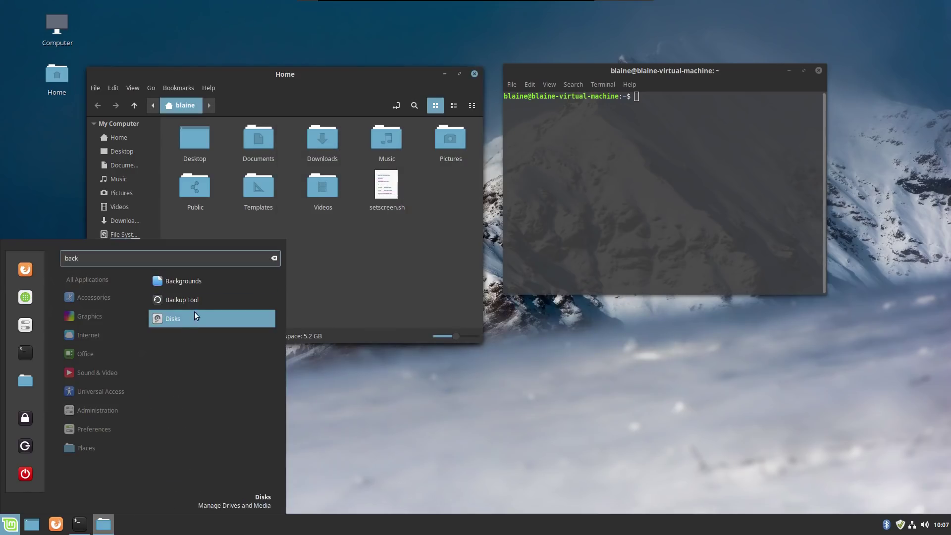
left_click(199, 303)
left_click_drag(564, 171, 569, 173)
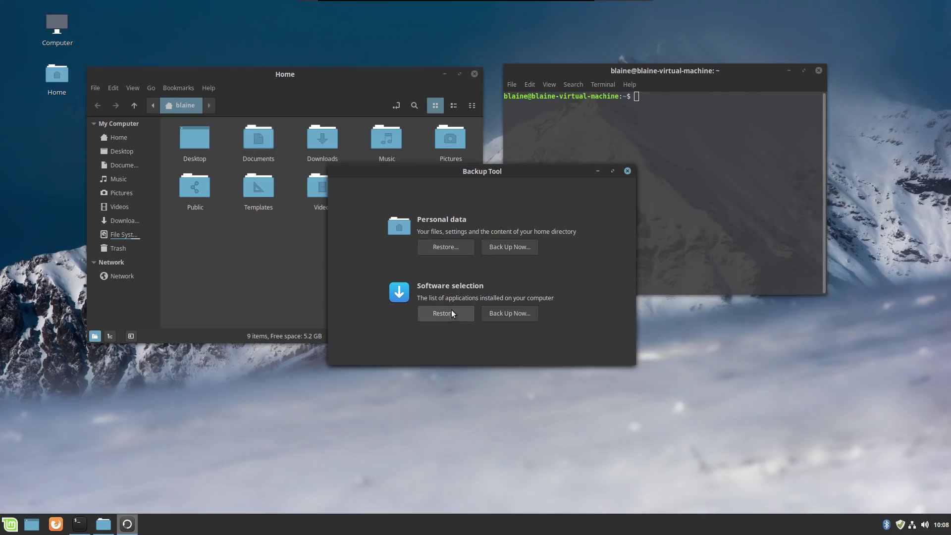
Step: Search the applications for "time" and launch Timeshift, entering the account password to authenticate
left_click(11, 524)
type("time")
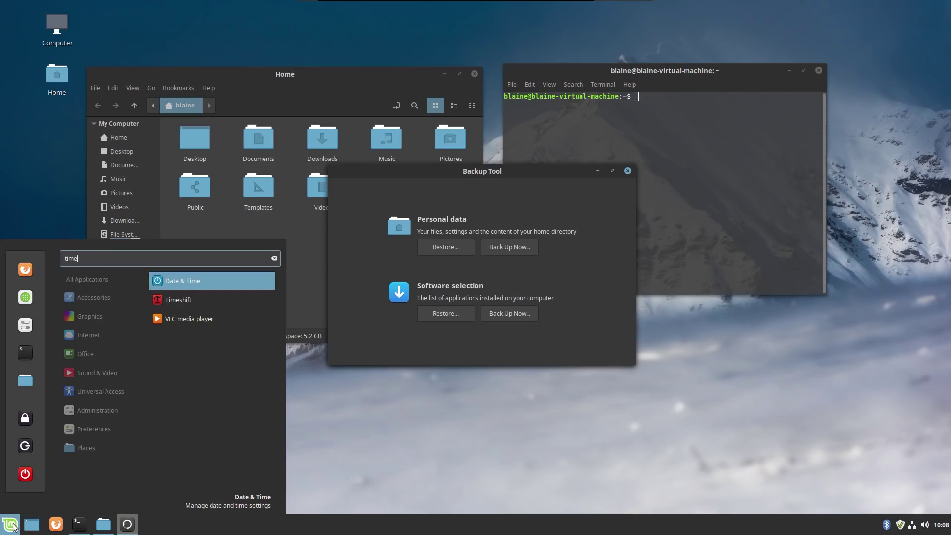
key("Down")
key("Return")
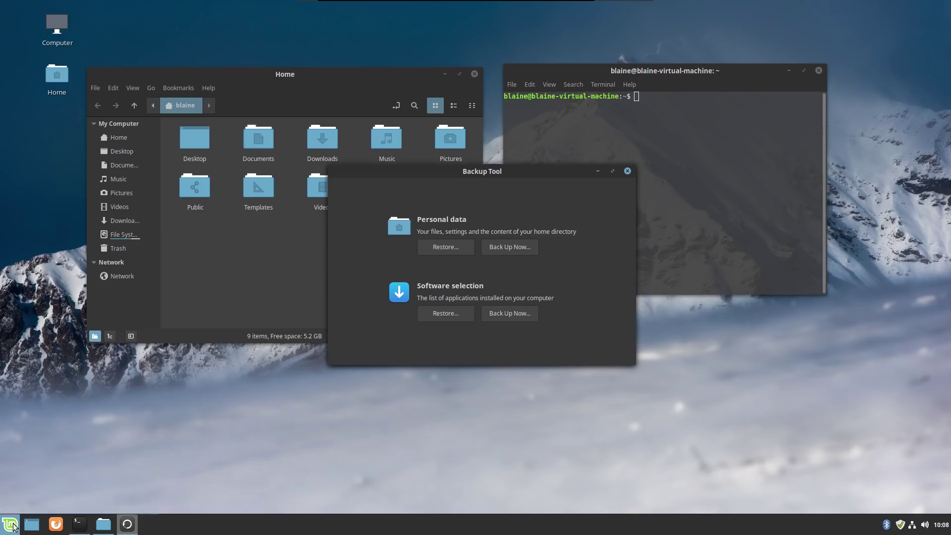
type("••••••")
key("Return")
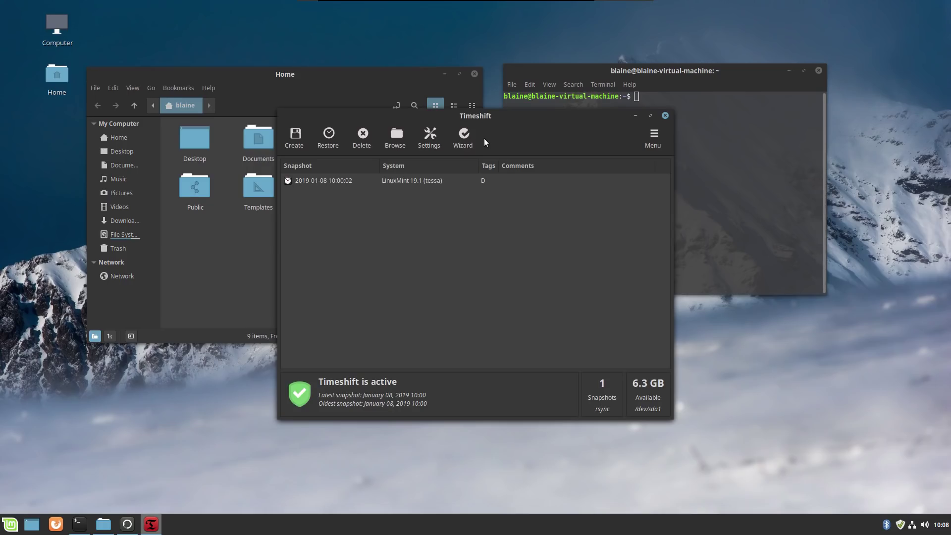
left_click_drag(521, 114, 518, 127)
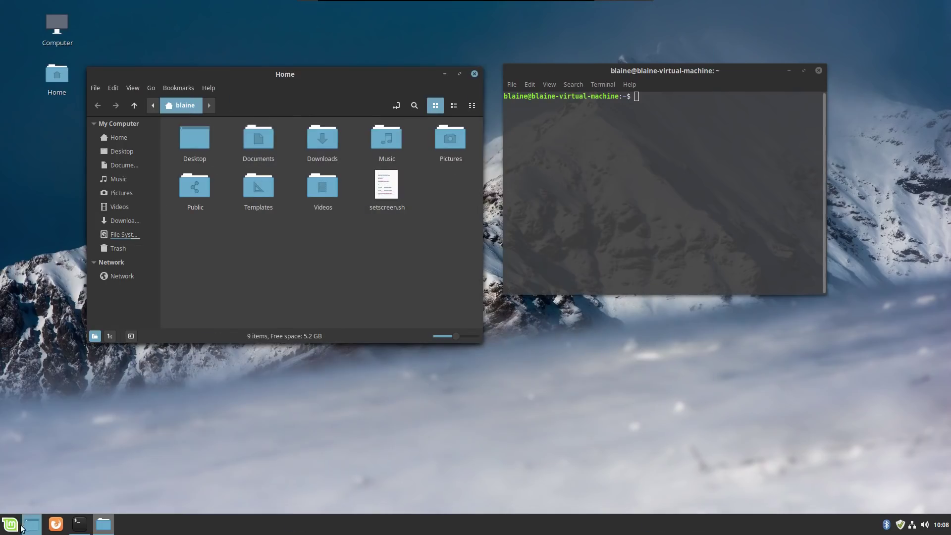
Step: Open System Settings and view the desktop background images and the theme options, leaving them unchanged
left_click(21, 527)
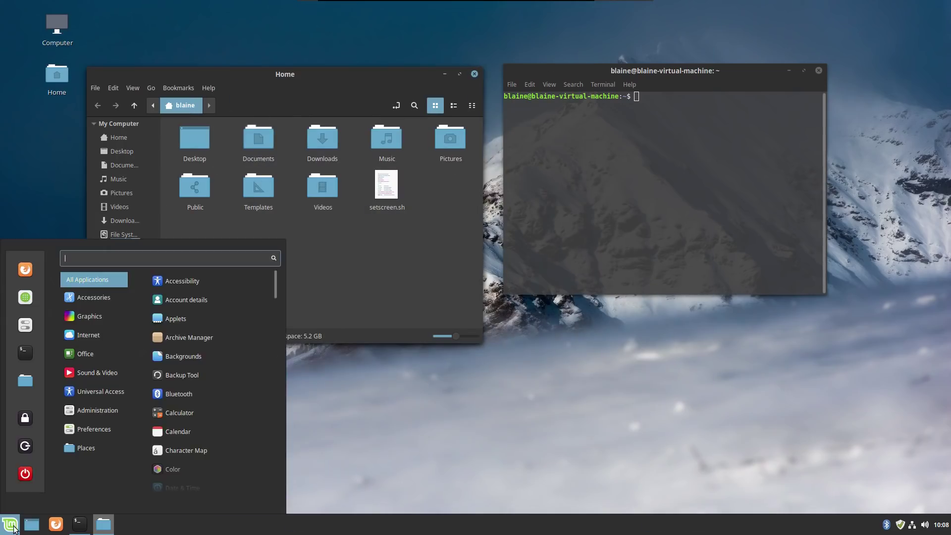
left_click(30, 330)
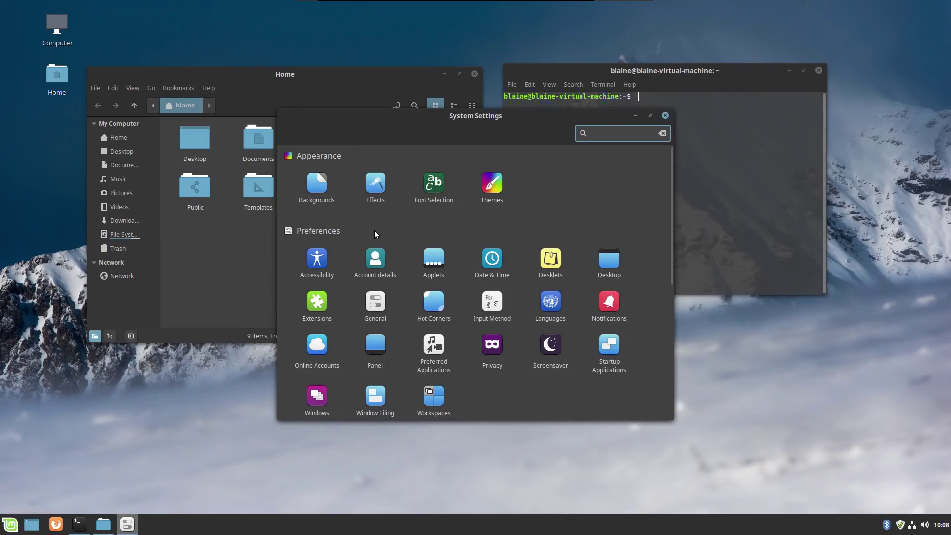
left_click(340, 205)
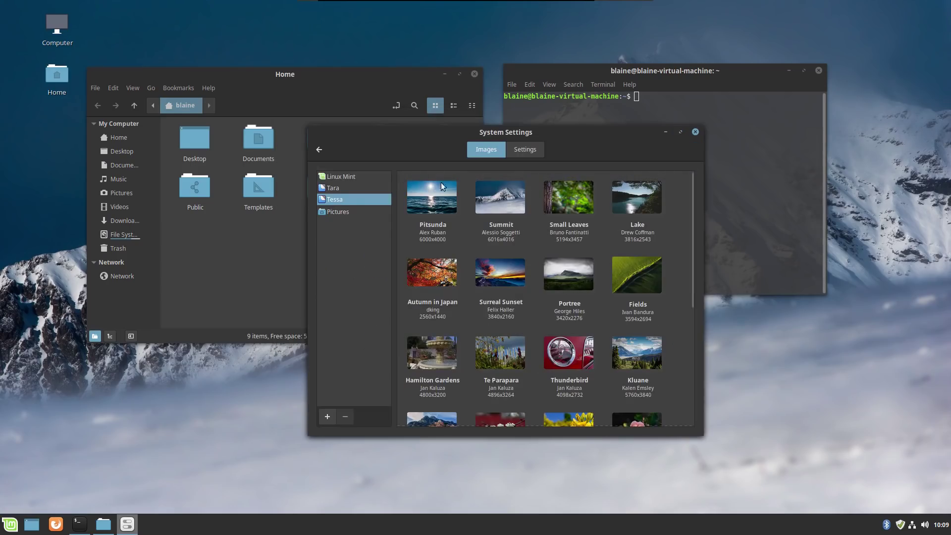
left_click(319, 150)
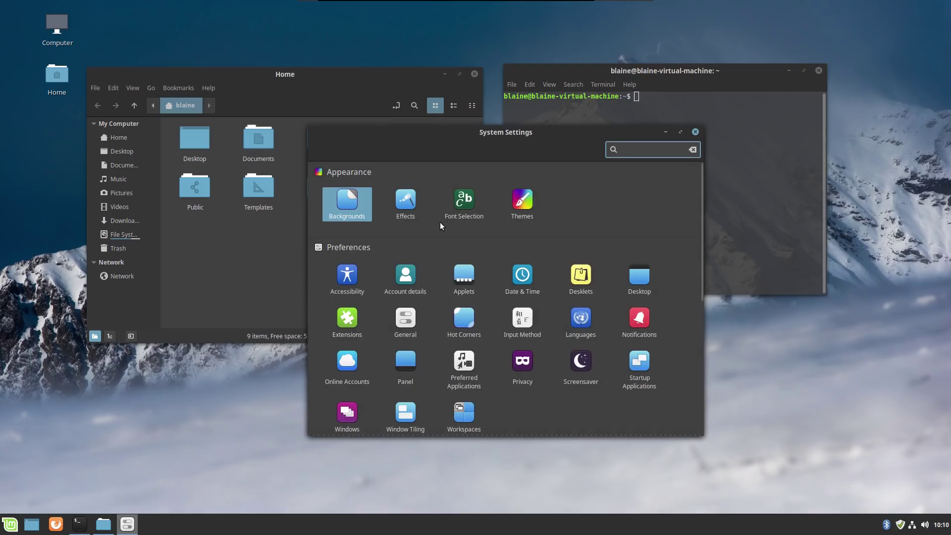
left_click(529, 209)
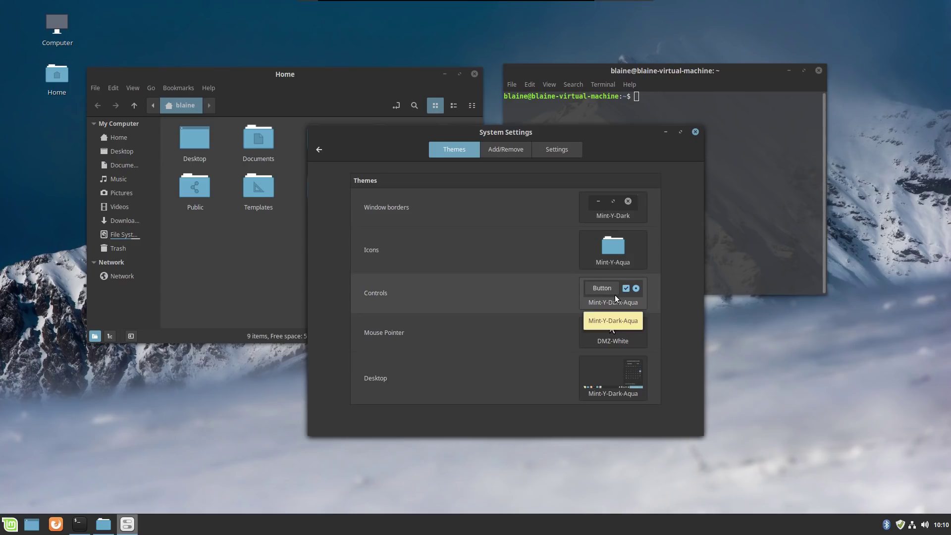
left_click(319, 149)
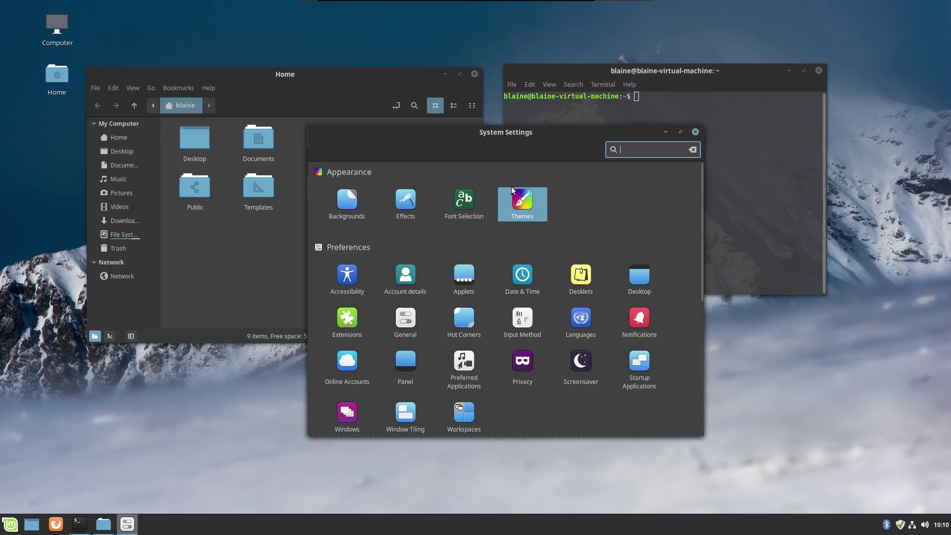
Step: Review the installed applets and browse the applets available for download, and return to the settings overview
scroll(483, 303, "down", 3)
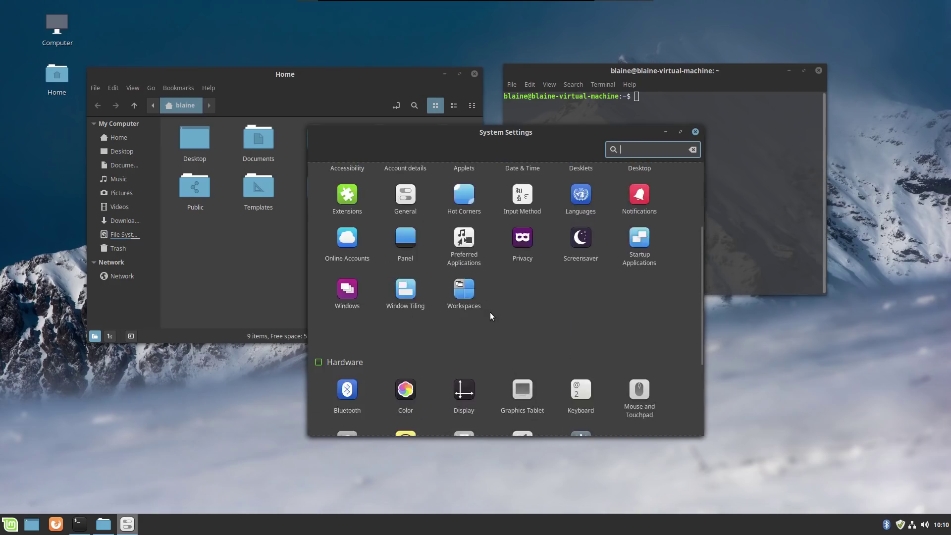
scroll(490, 316, "up", 1)
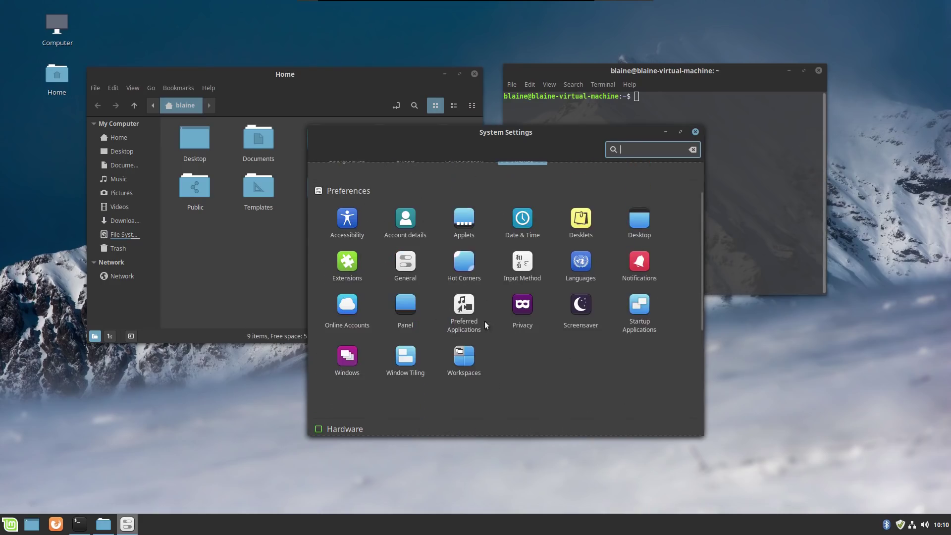
left_click(463, 224)
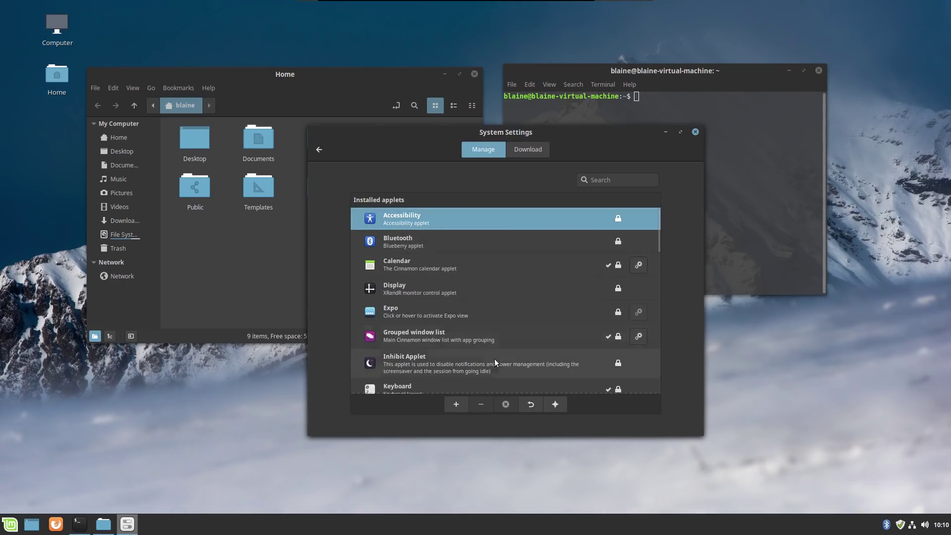
left_click(528, 151)
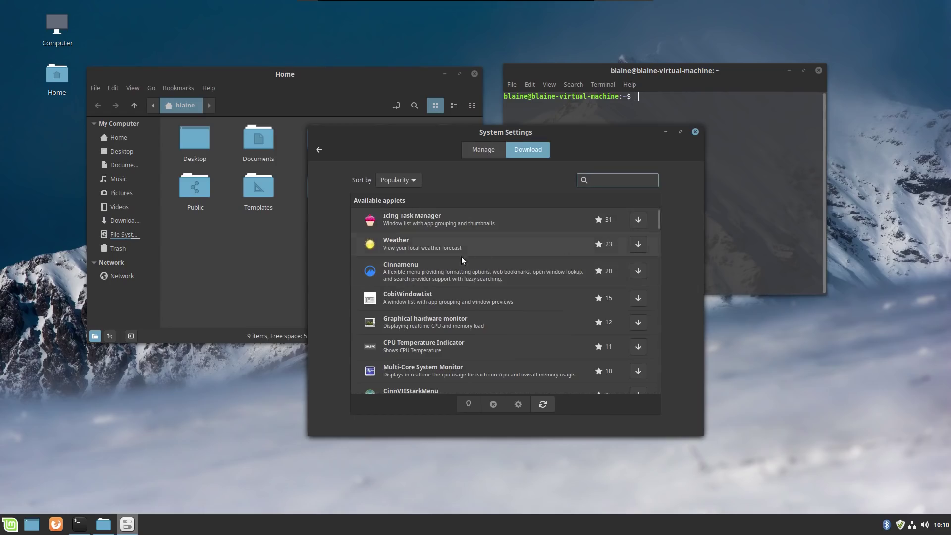
scroll(533, 311, "down", 10)
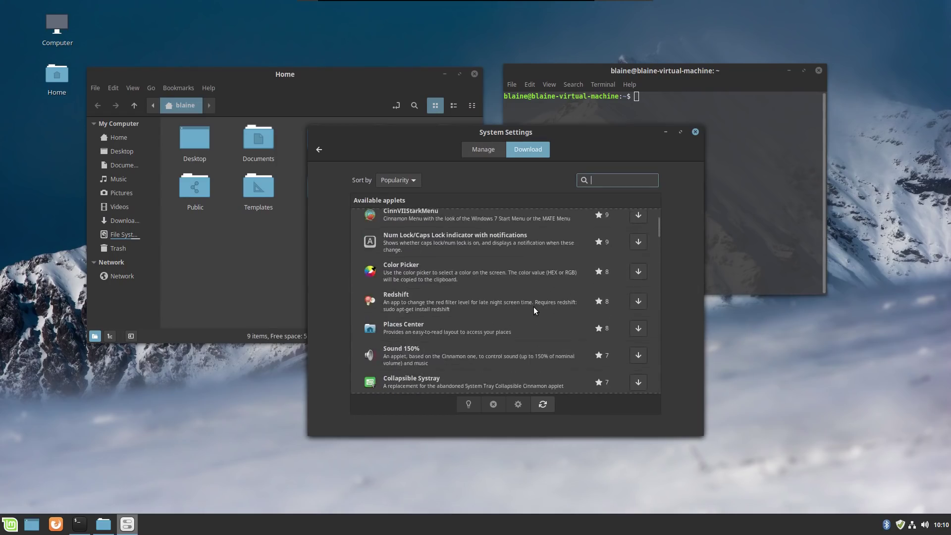
scroll(533, 311, "up", 5)
scroll(533, 311, "down", 10)
scroll(533, 307, "down", 6)
scroll(533, 307, "up", 3)
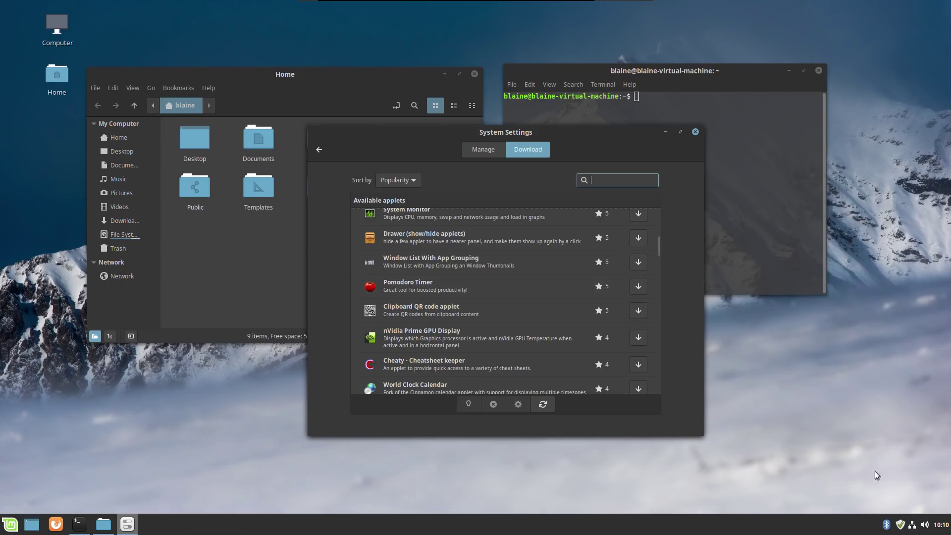
left_click(319, 150)
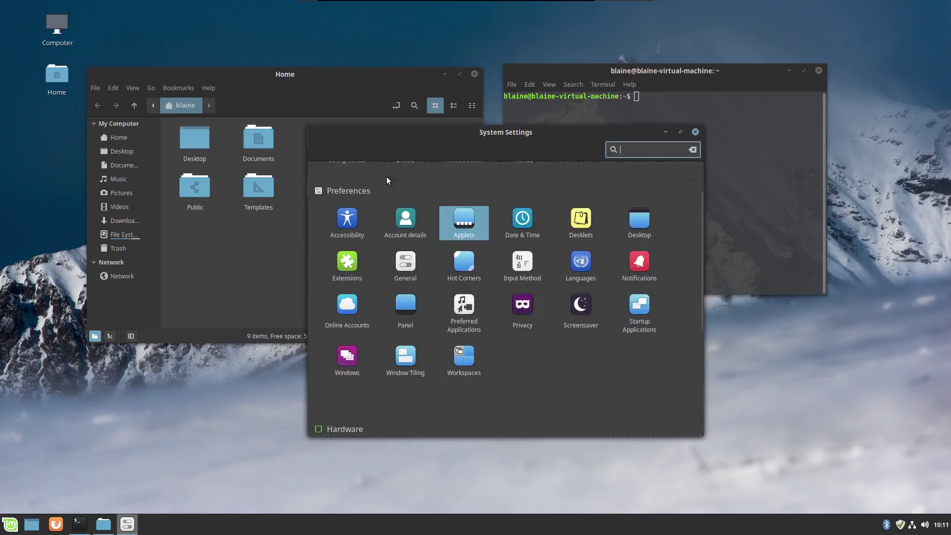
Step: Review the installed desklets and browse the desklets available for download, and return to the settings overview
left_click(580, 223)
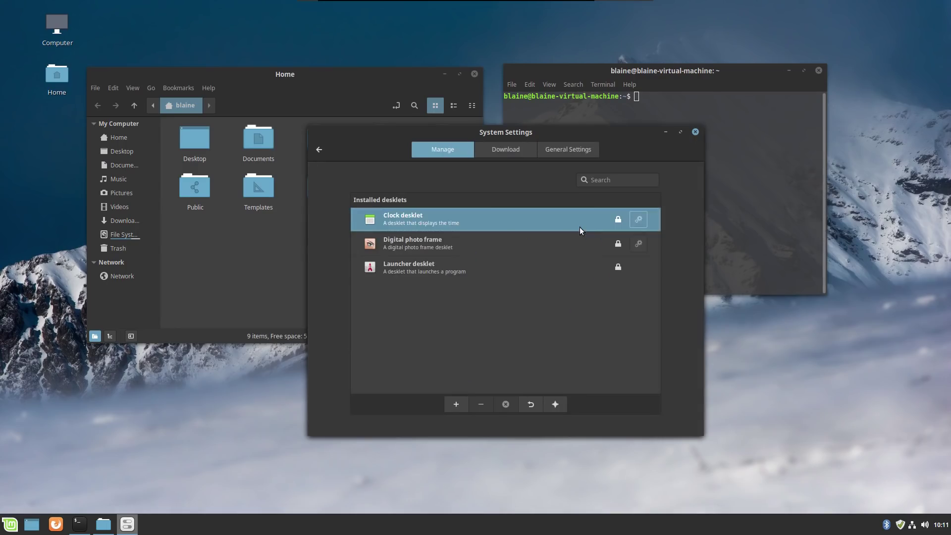
left_click(506, 149)
scroll(483, 307, "down", 3)
scroll(482, 310, "up", 5)
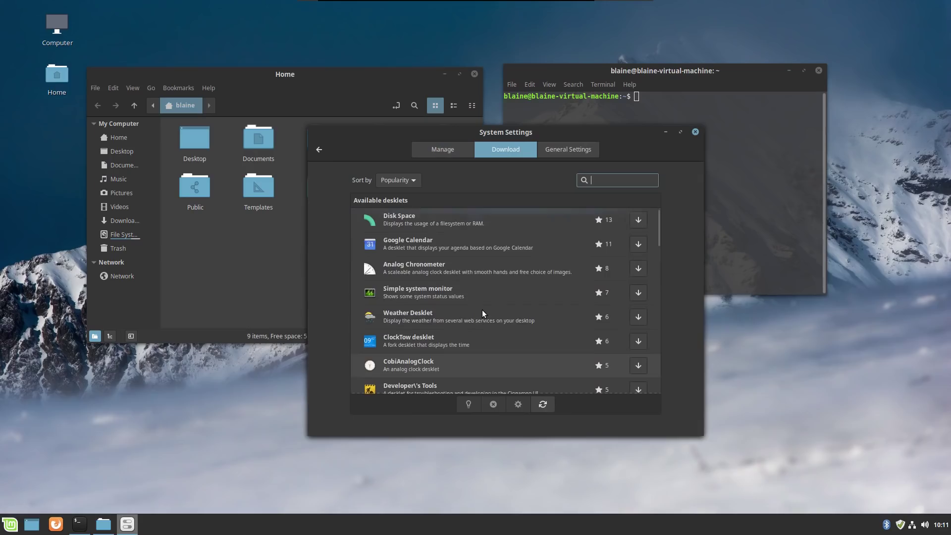
left_click(319, 150)
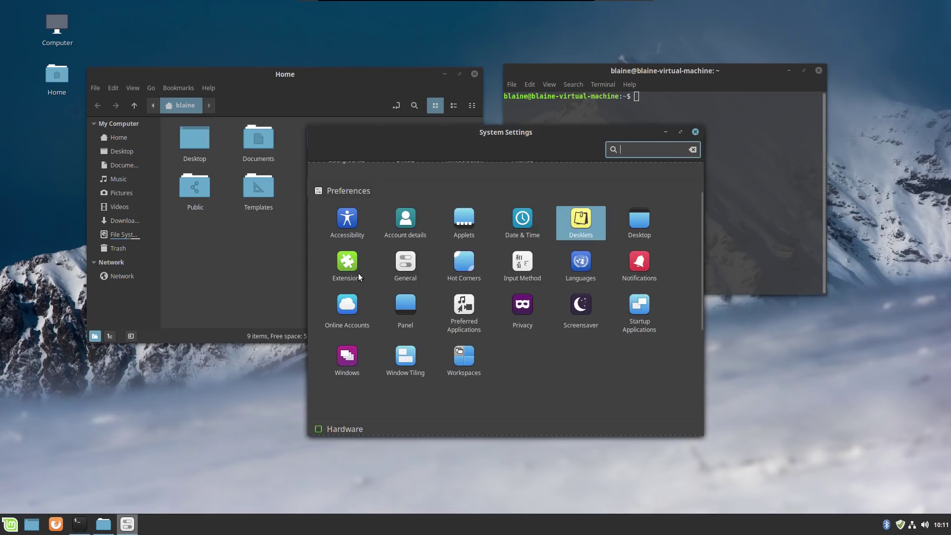
Step: Check the installed extensions and browse the extensions available for download, and return to the settings overview
left_click(358, 276)
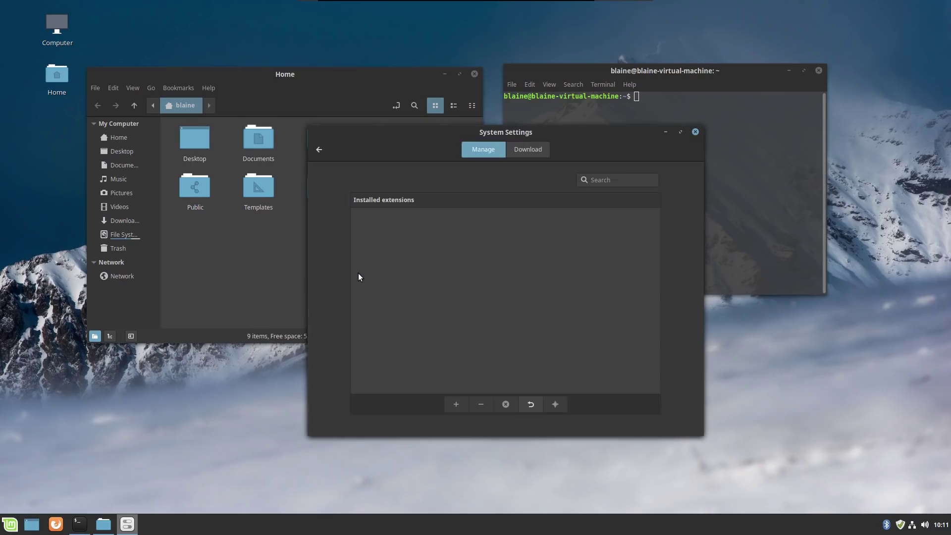
left_click(525, 152)
scroll(495, 324, "down", 5)
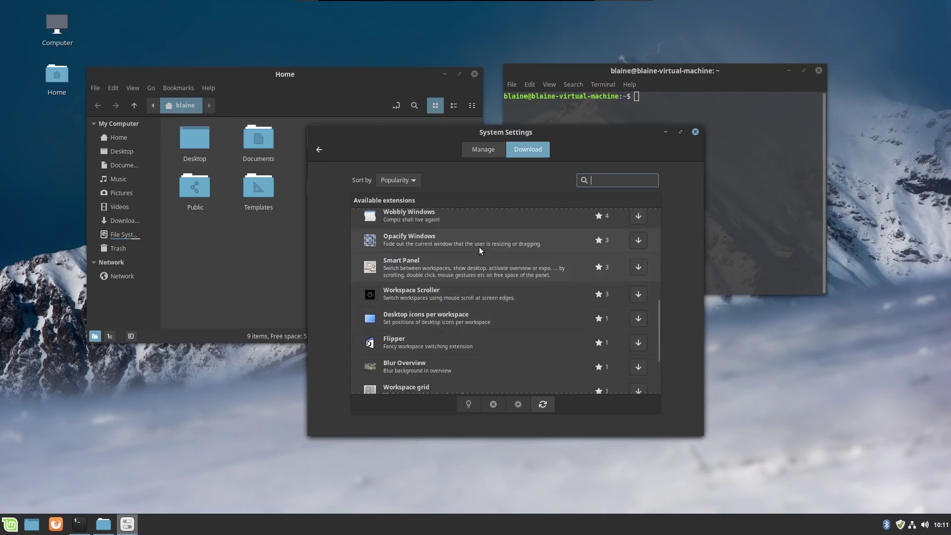
scroll(474, 268, "up", 5)
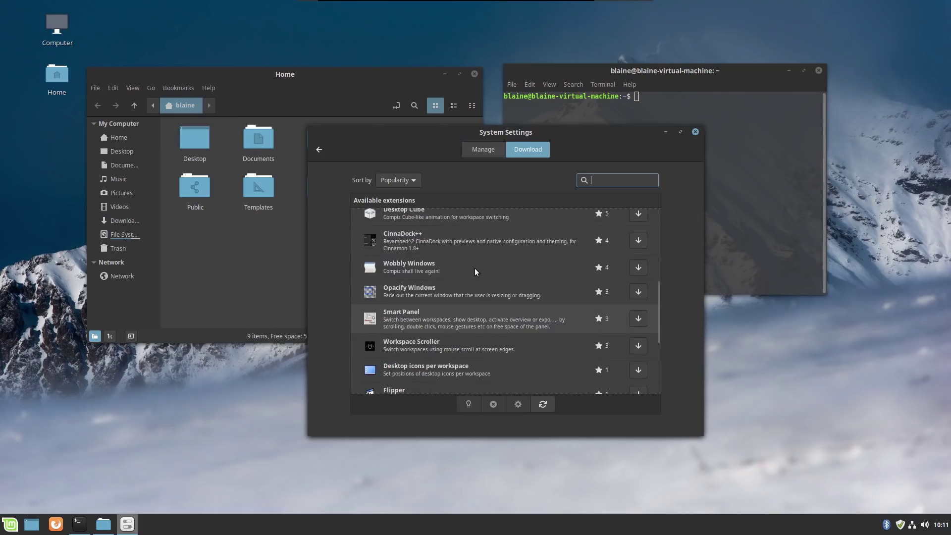
left_click(319, 150)
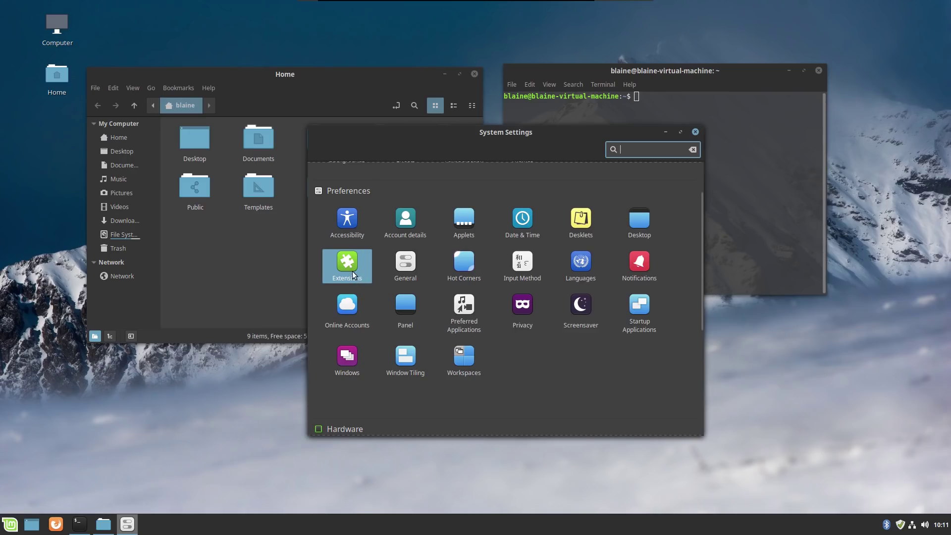
left_click(353, 273)
left_click(528, 149)
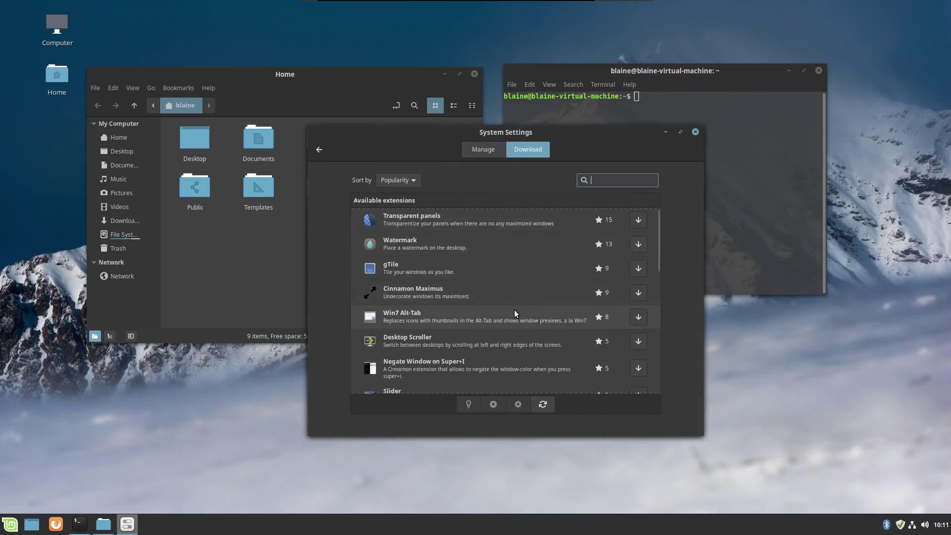
scroll(514, 310, "down", 5)
scroll(453, 332, "down", 4)
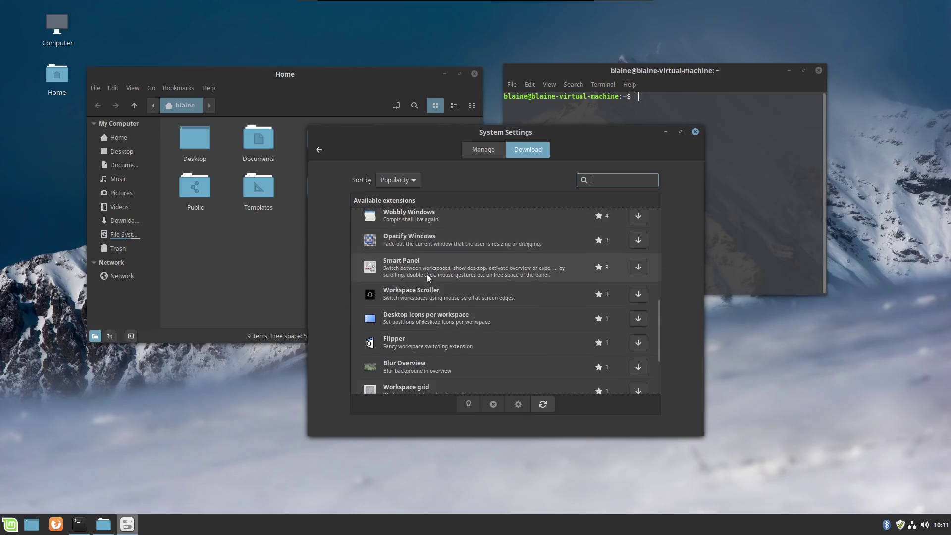
scroll(448, 301, "up", 4)
left_click(319, 150)
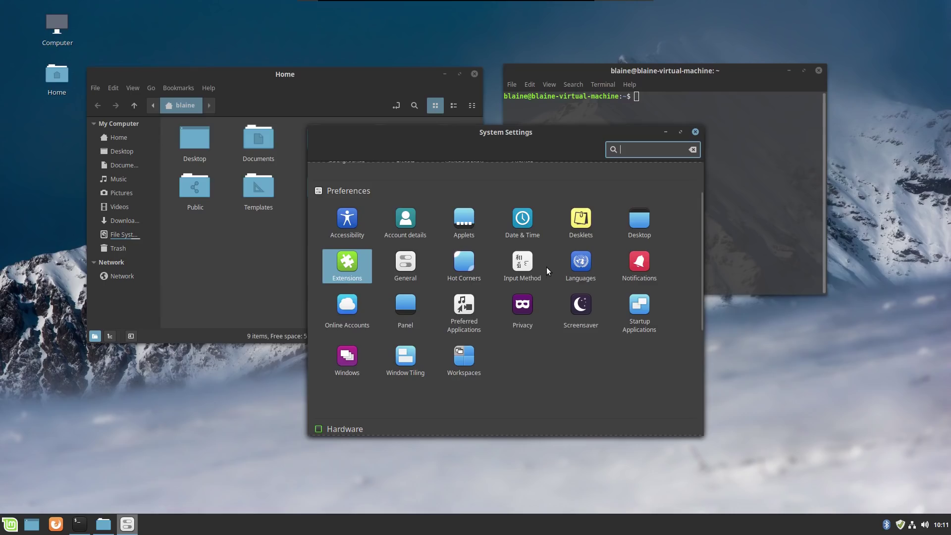
Step: Look over the Preferences and Hardware settings, view the Input Method welcome page, and close it
scroll(545, 266, "up", 2)
scroll(545, 267, "down", 3)
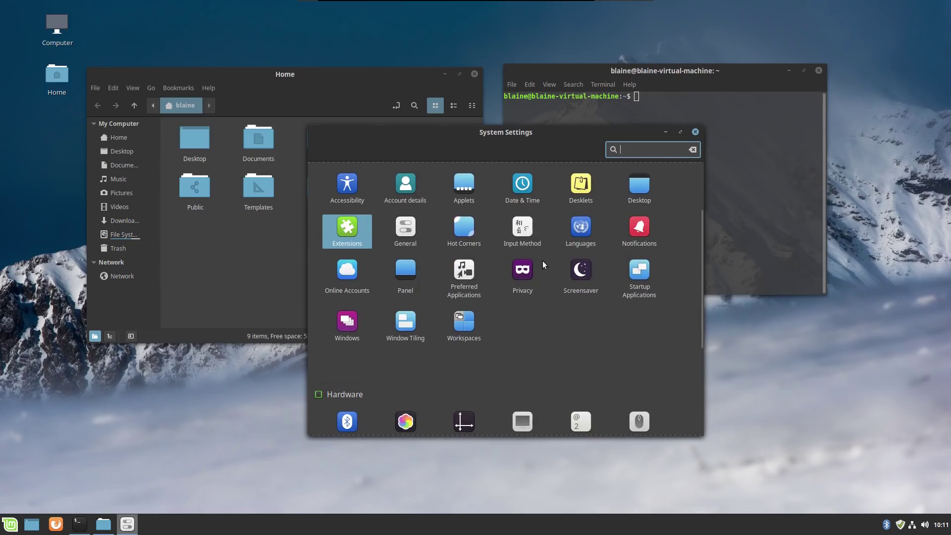
scroll(532, 244, "down", 2)
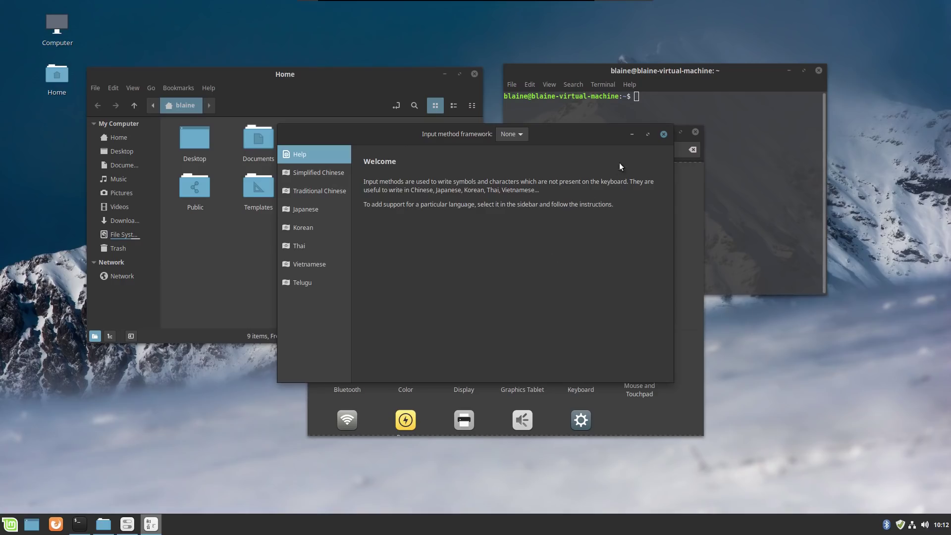
key("alt+F4")
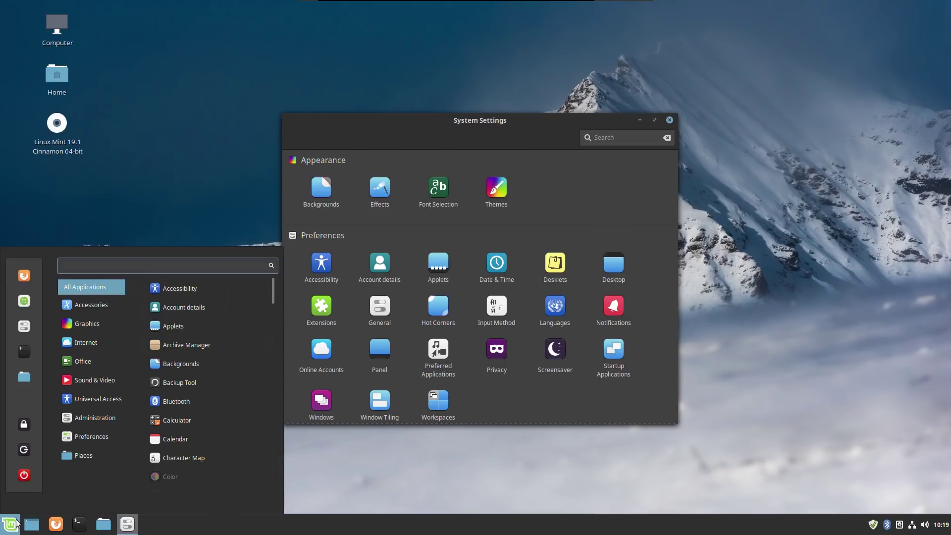
Step: Open Software Manager and browse the applications offered in its Flatpak category
left_click(23, 326)
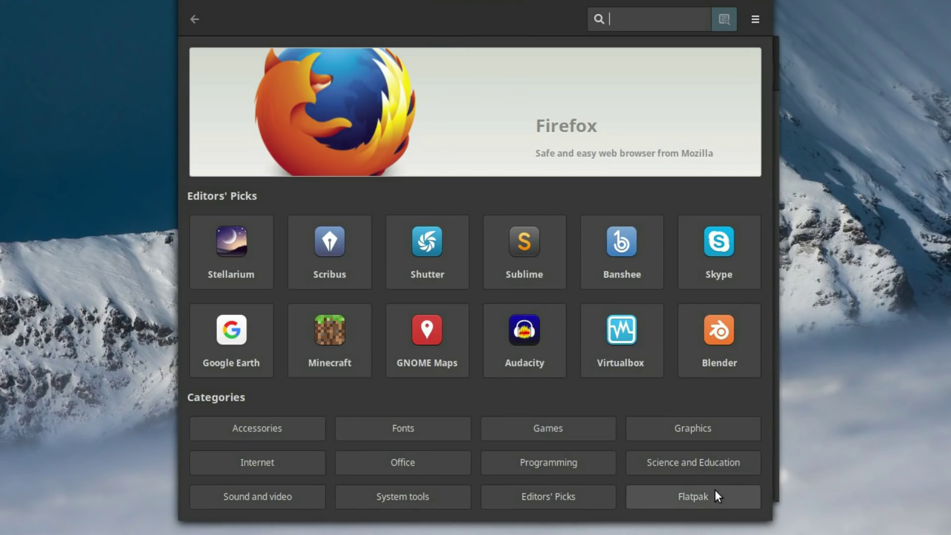
left_click(698, 495)
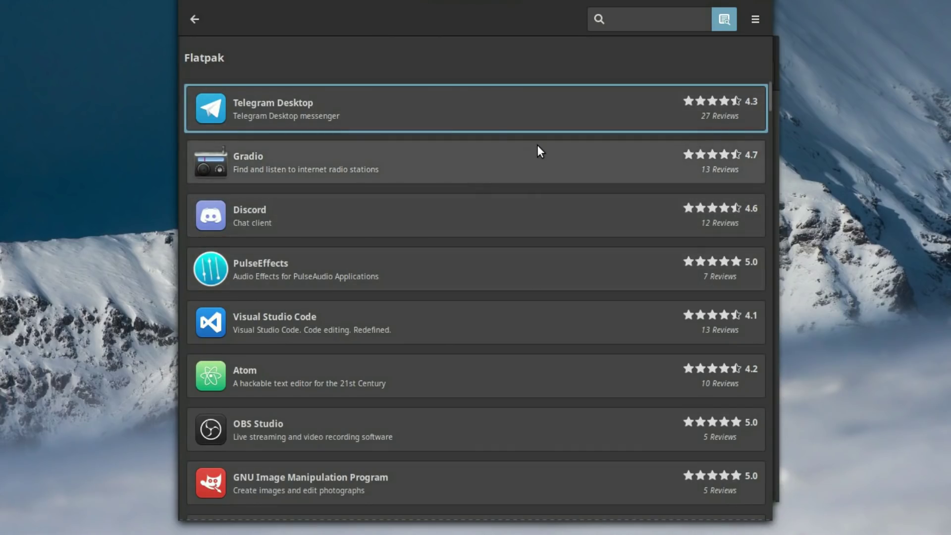
scroll(444, 289, "down", 8)
scroll(444, 289, "down", 4)
scroll(443, 289, "down", 7)
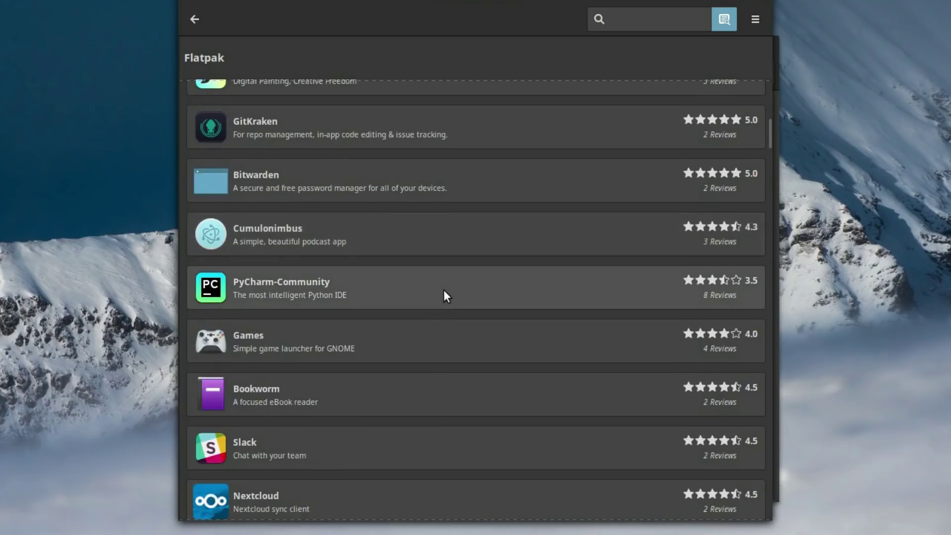
scroll(443, 296, "down", 2)
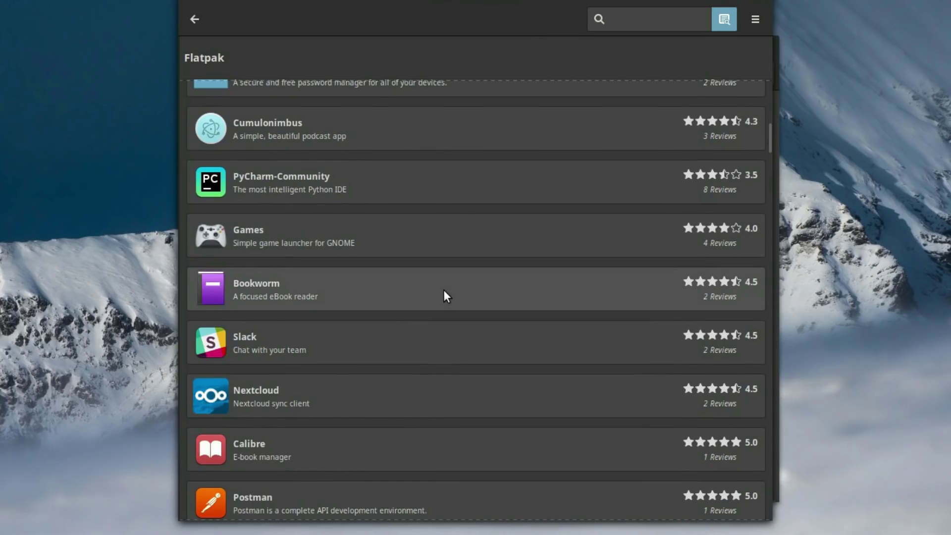
scroll(445, 296, "down", 3)
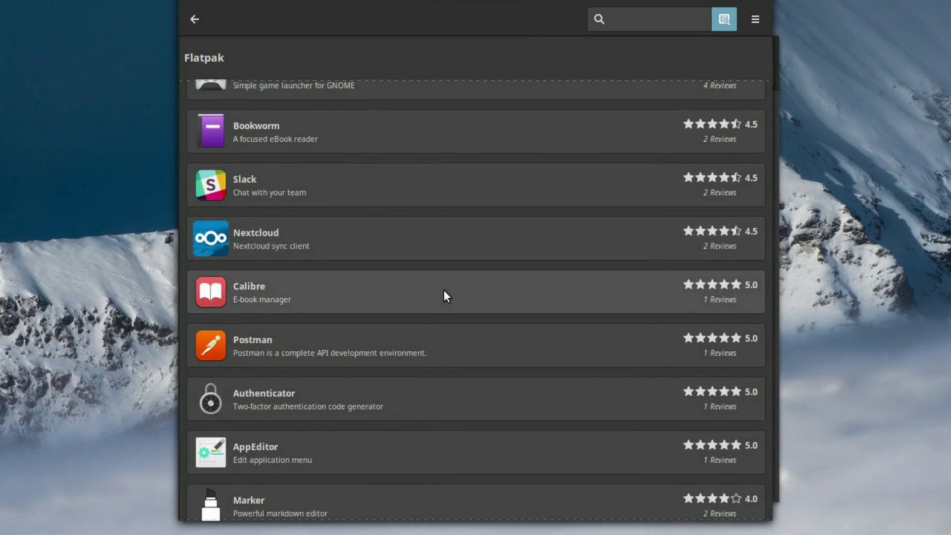
scroll(444, 292, "down", 7)
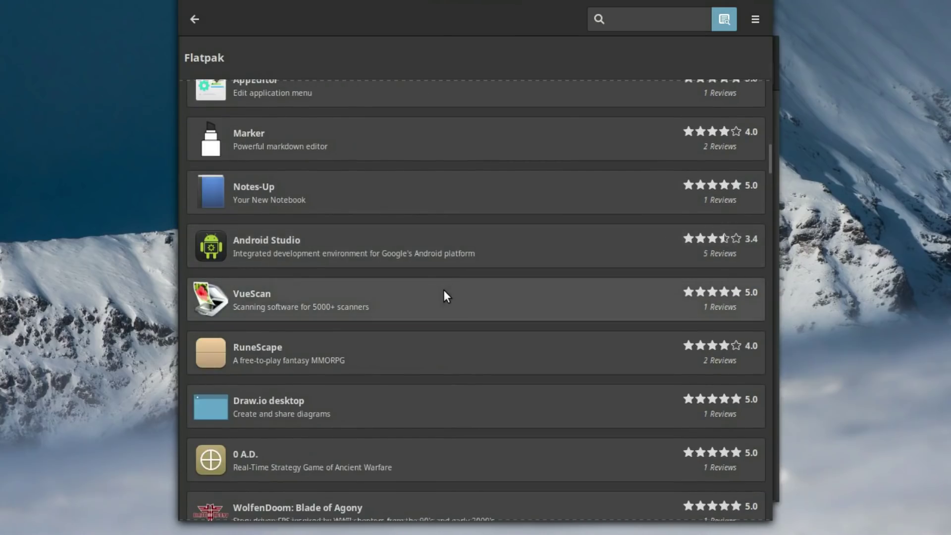
scroll(444, 293, "down", 3)
scroll(444, 292, "down", 3)
scroll(444, 291, "down", 10)
scroll(444, 295, "down", 4)
scroll(444, 291, "down", 6)
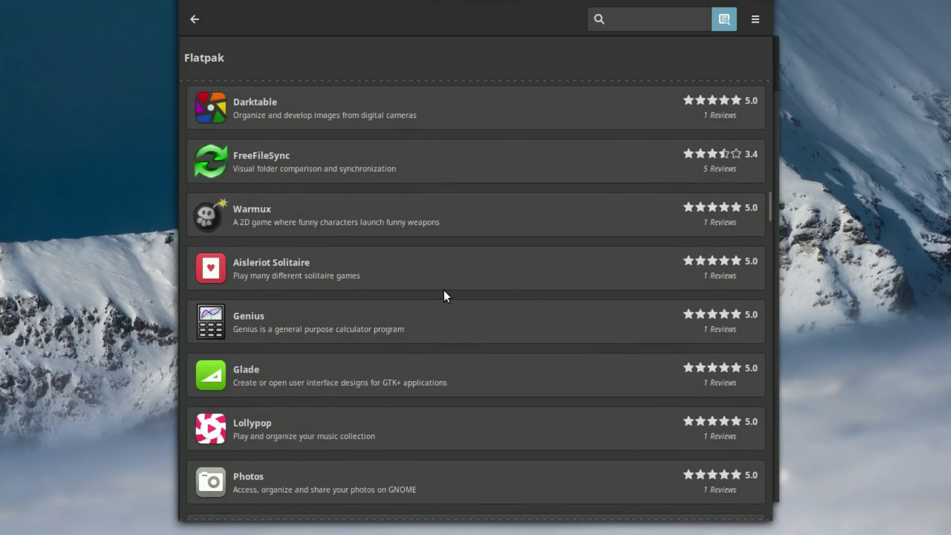
scroll(444, 291, "down", 14)
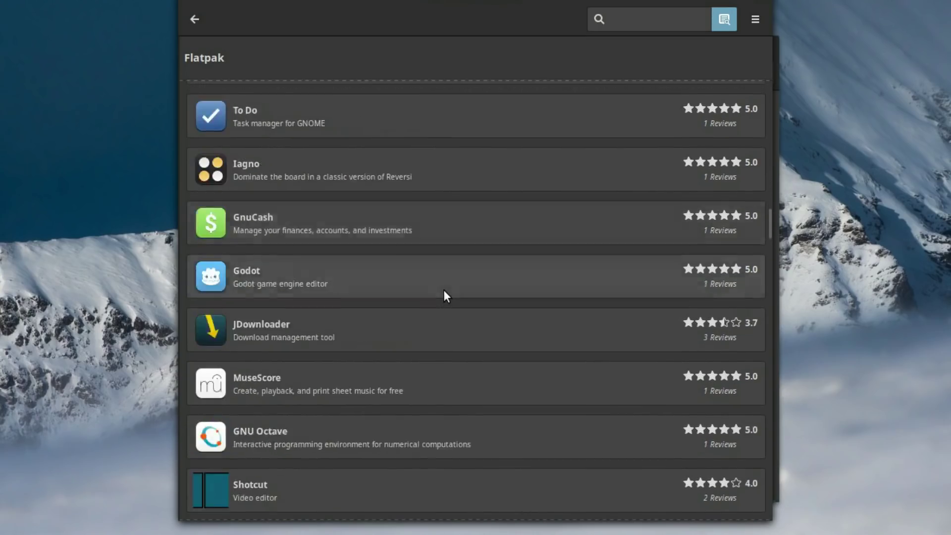
scroll(444, 289, "down", 7)
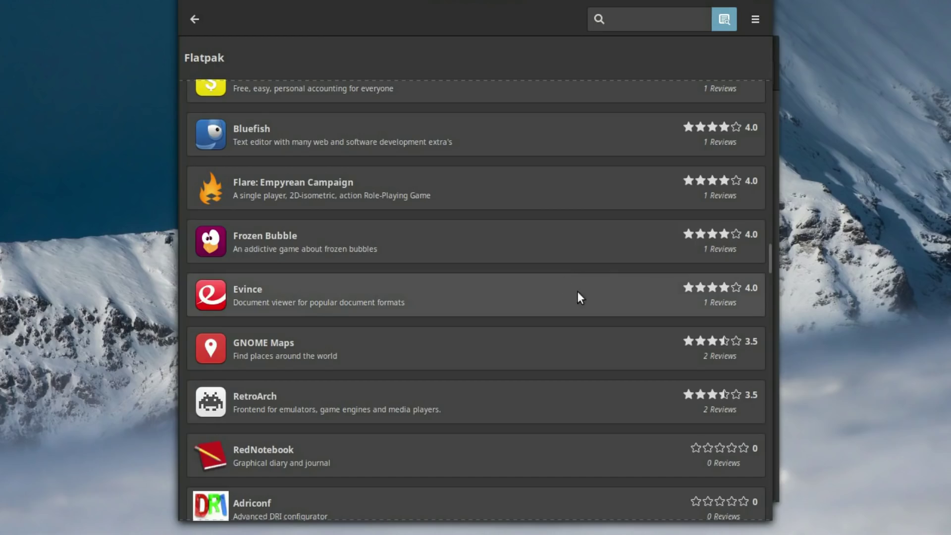
Step: Browse further through the Flatpak applications, return to the start of the list, and leave the category
scroll(506, 337, "down", 11)
scroll(506, 336, "down", 5)
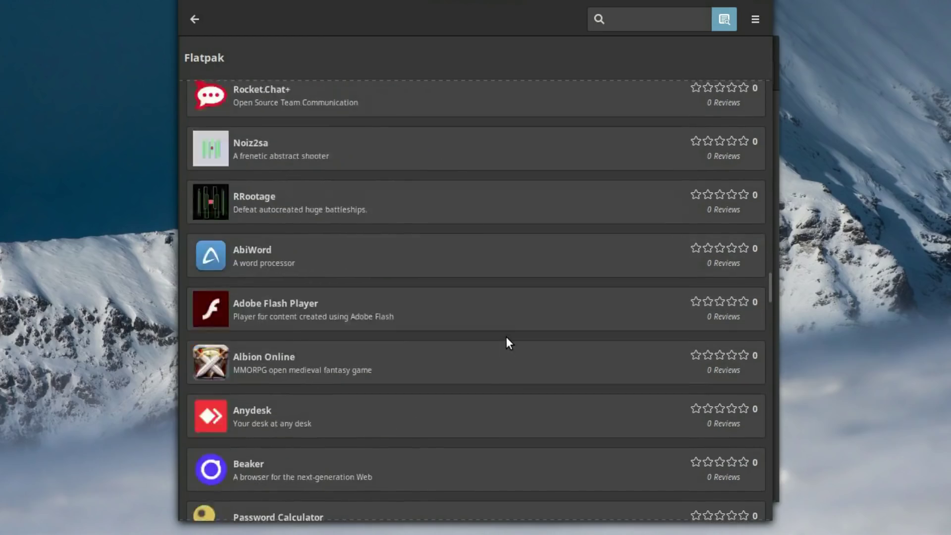
scroll(506, 337, "down", 6)
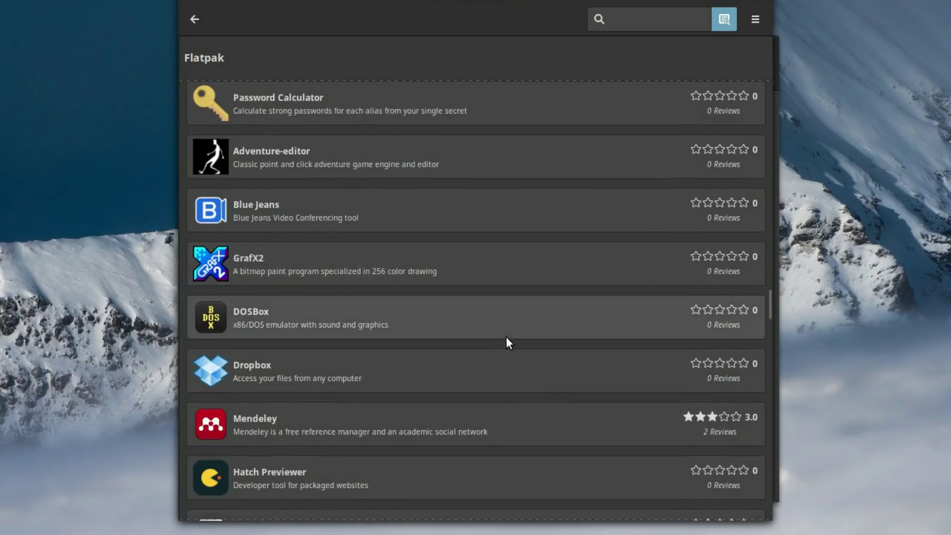
scroll(506, 337, "down", 5)
scroll(506, 337, "down", 3)
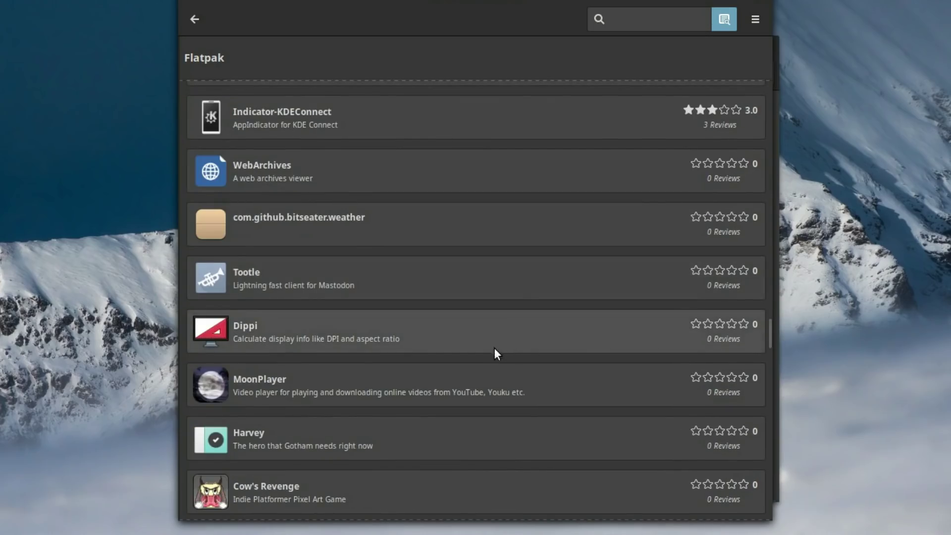
left_click_drag(768, 329, 782, 87)
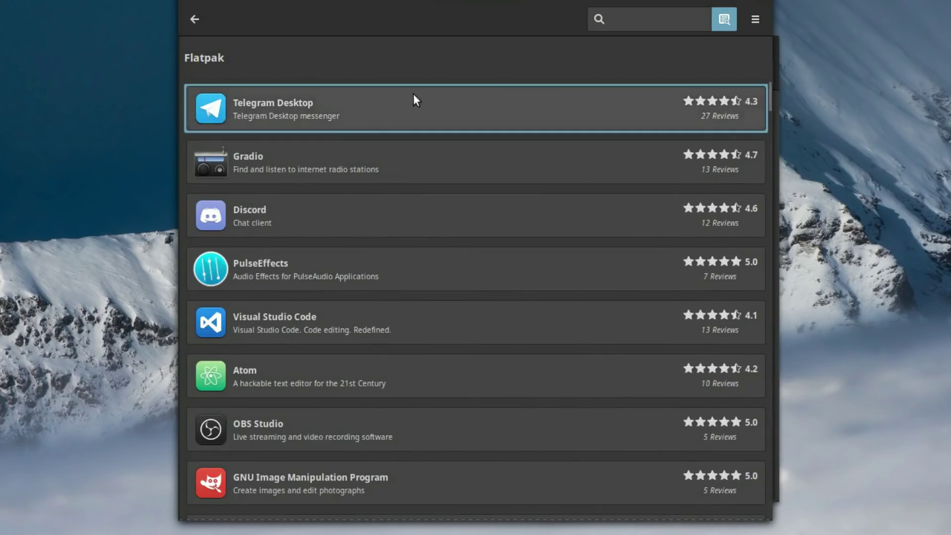
left_click(195, 19)
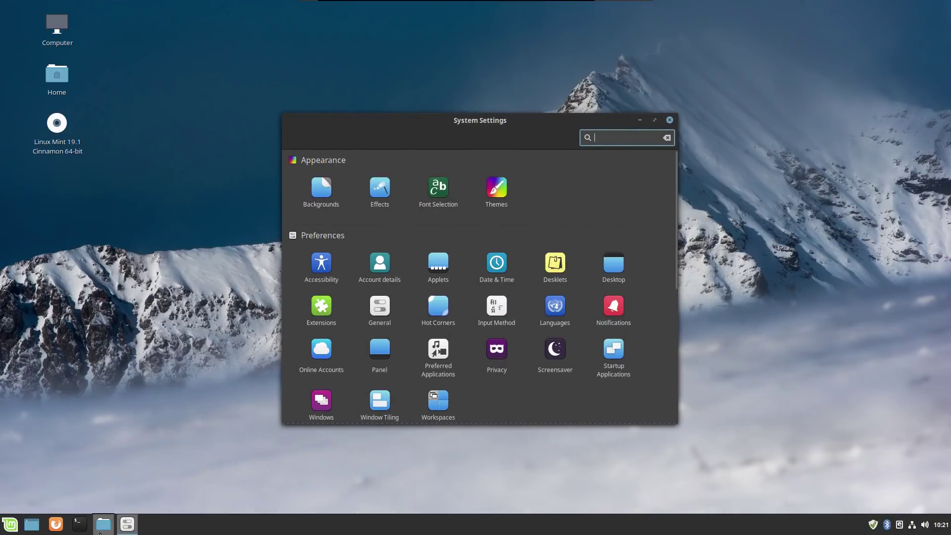
Step: Bring the Home folder window in front of System Settings, reposition it, and enlarge it
left_click(101, 529)
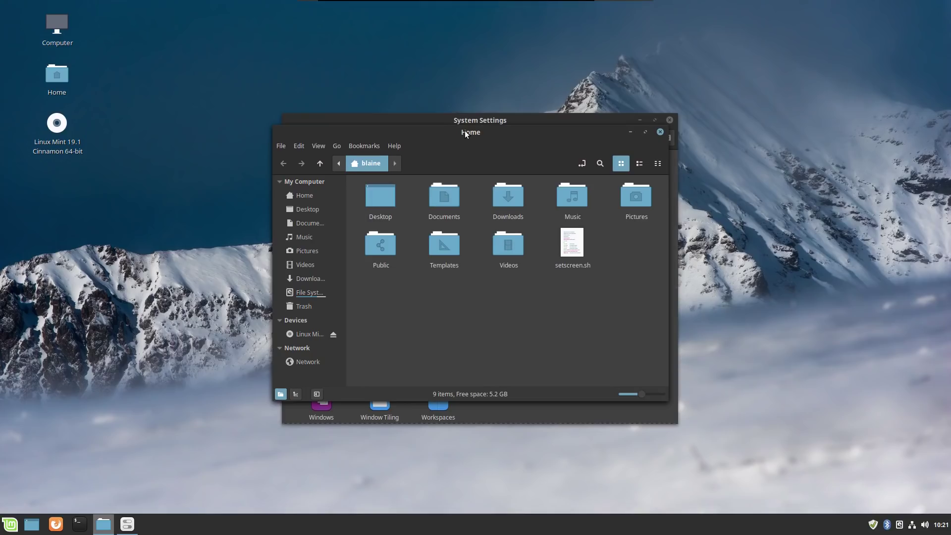
left_click_drag(465, 131, 396, 133)
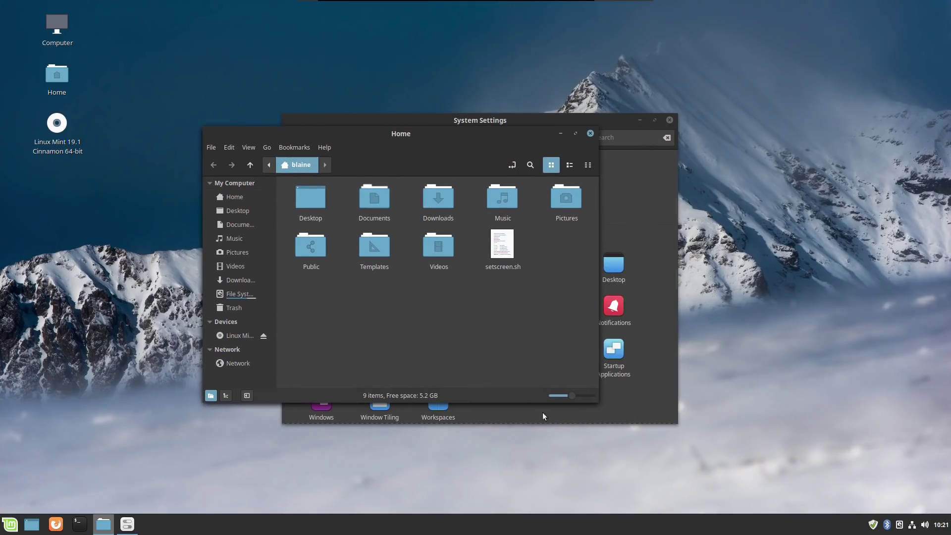
left_click_drag(597, 402, 731, 465)
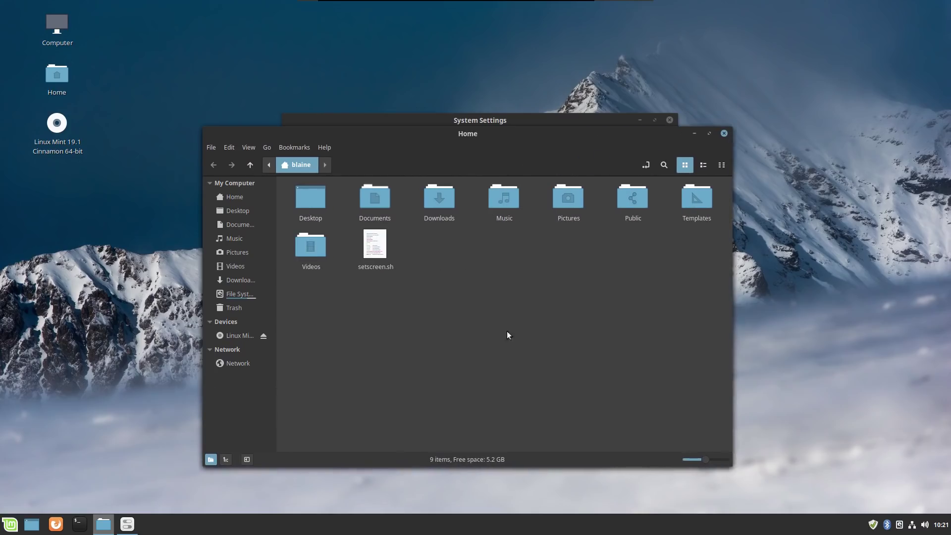
Step: View and close the About information for the Nemo file manager, and look through its Edit and Bookmarks commands
left_click(295, 148)
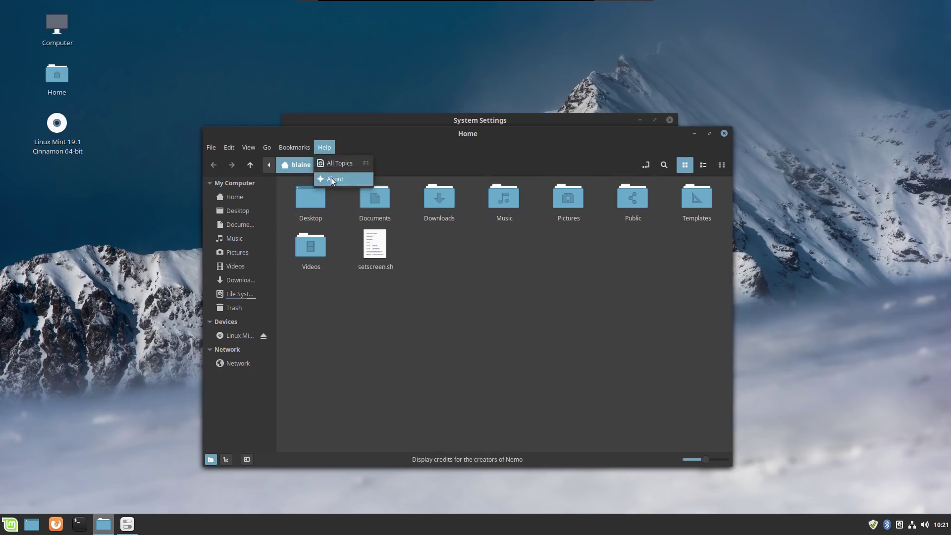
left_click(332, 178)
left_click(563, 226)
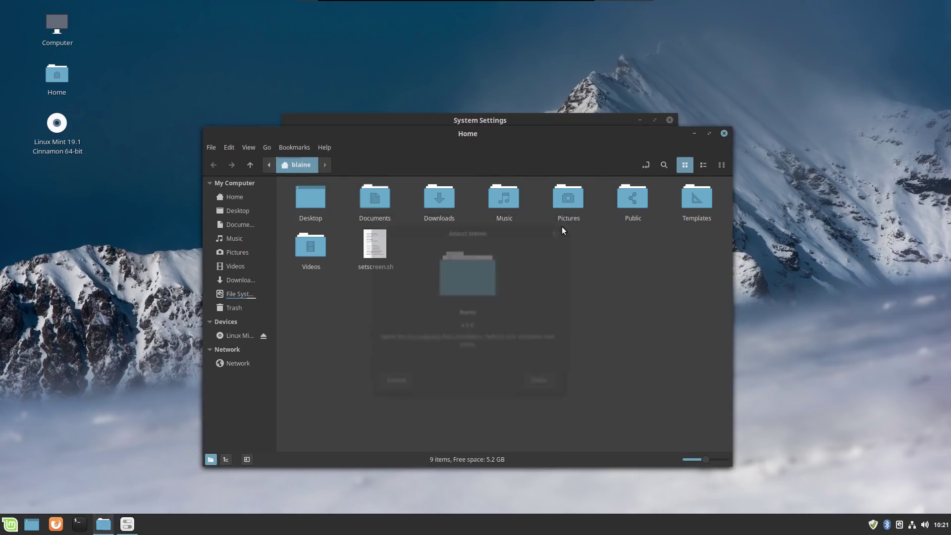
left_click(248, 147)
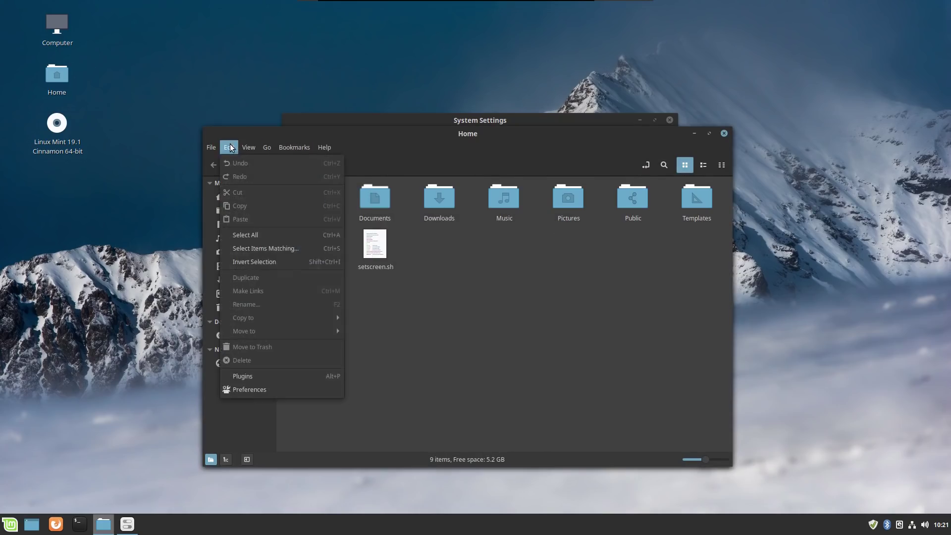
mouse_move(227, 149)
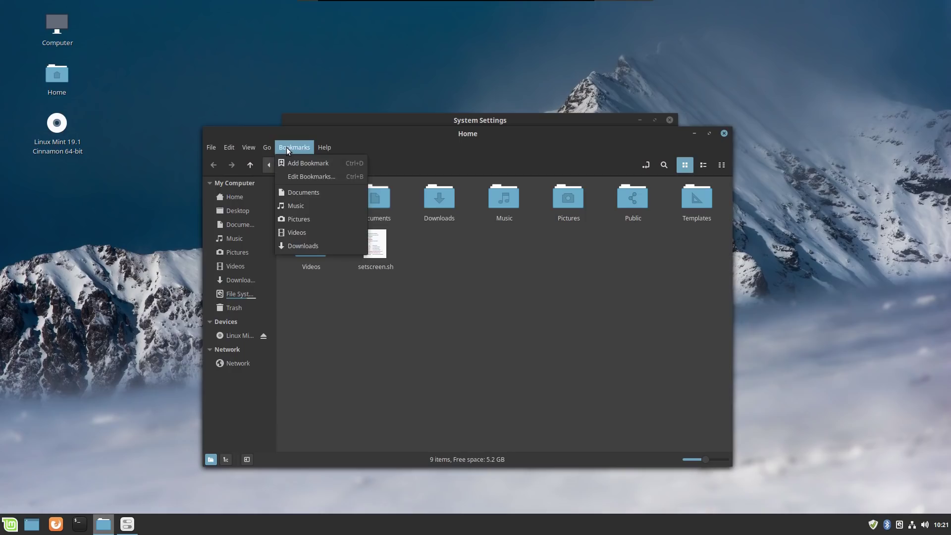
left_click(329, 148)
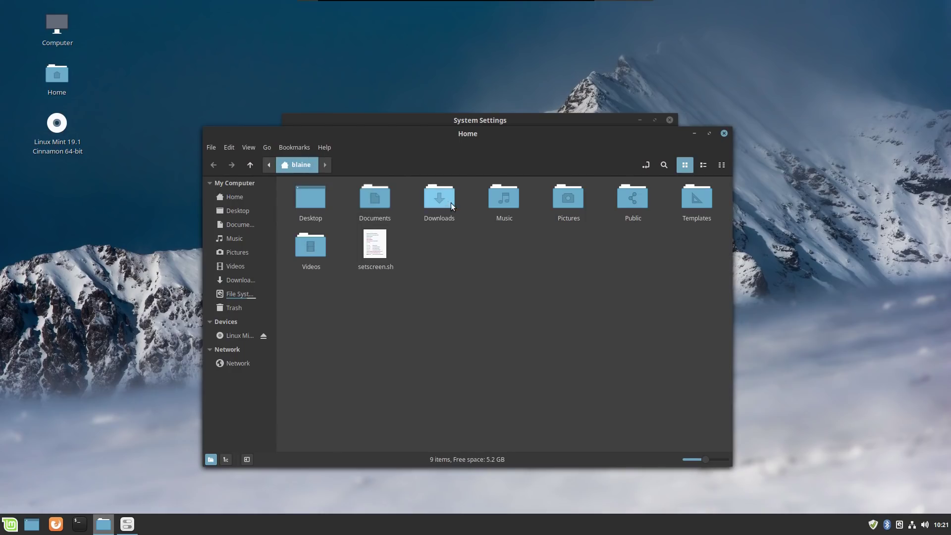
Step: Change the colour of the Music folder to orange and deselect it
right_click(504, 197)
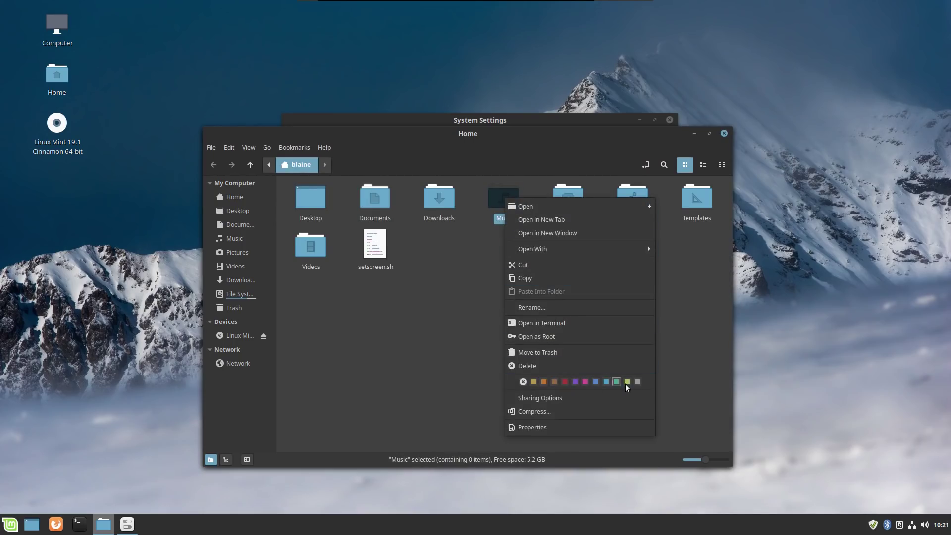
left_click(544, 382)
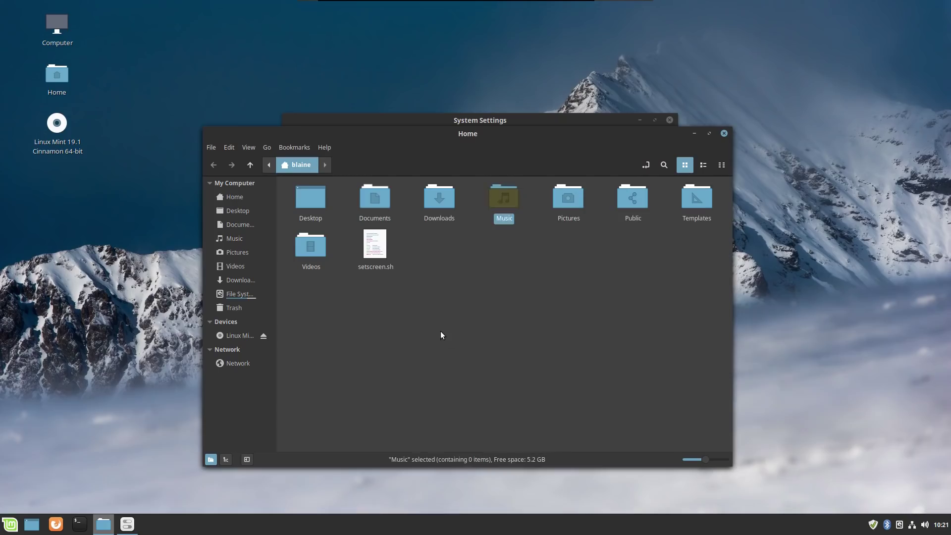
left_click(504, 205)
left_click(529, 261)
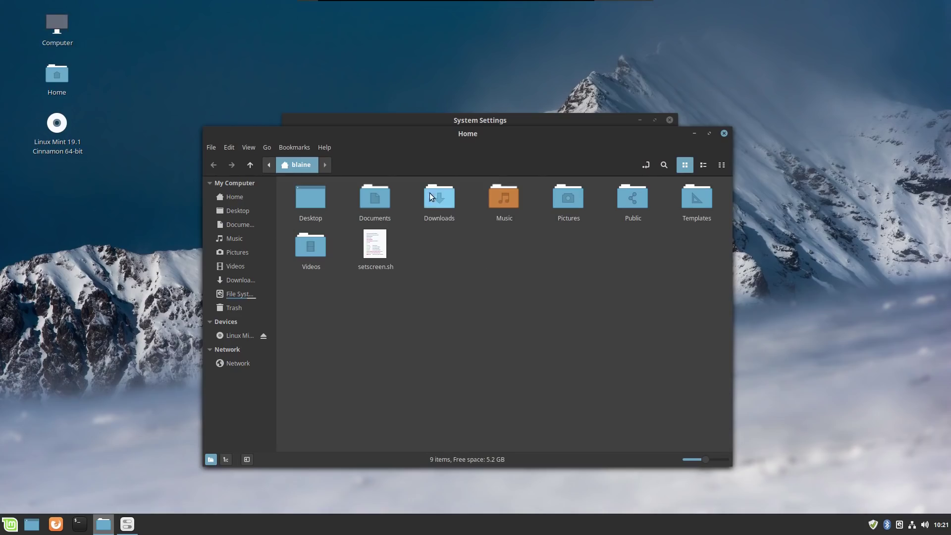
Step: Change the colour of the Documents folder to green
left_click(384, 199)
right_click(384, 199)
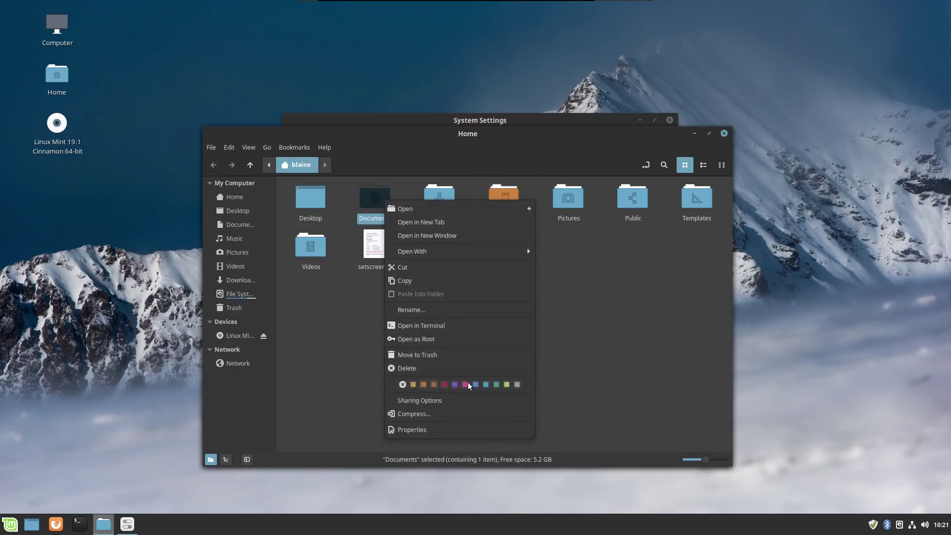
left_click(506, 385)
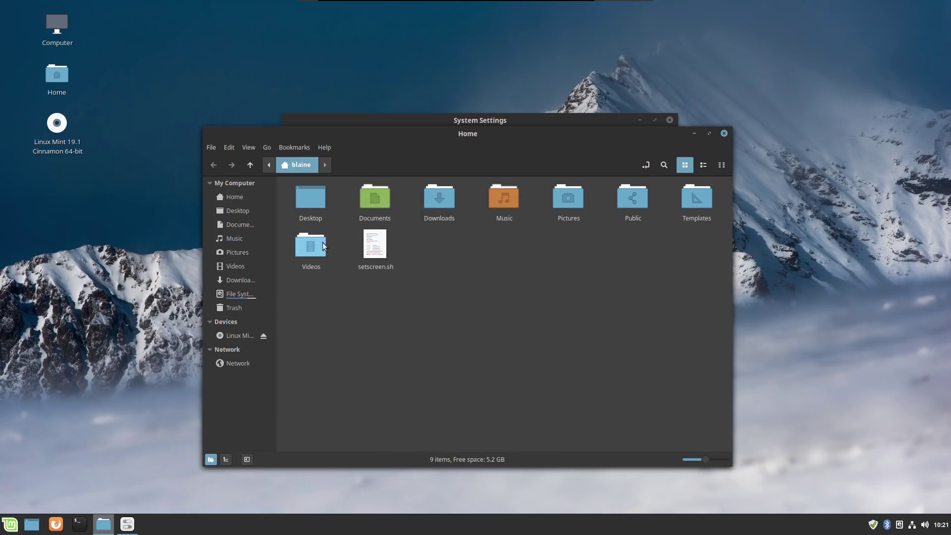
Step: Look inside the Pictures folder, return to the Home folder, and move its window aside
double_click(572, 202)
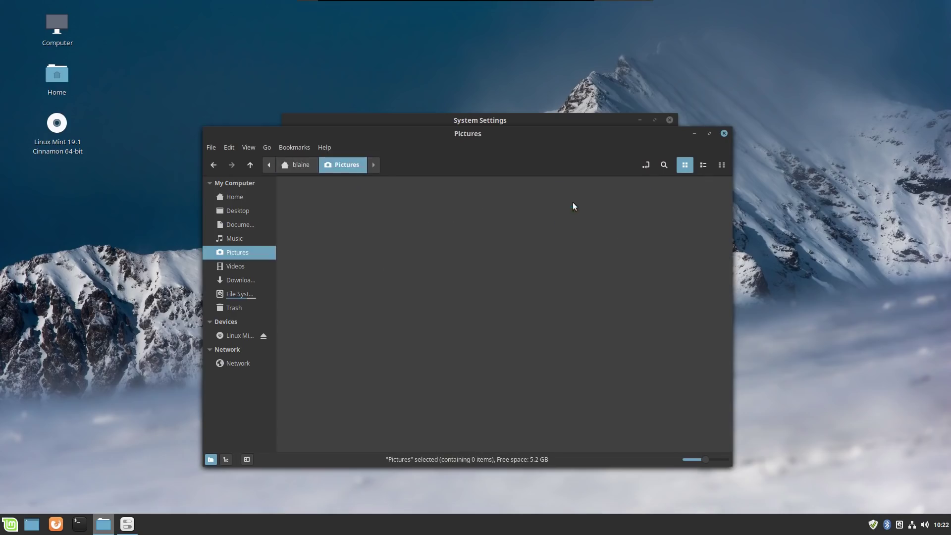
left_click(300, 167)
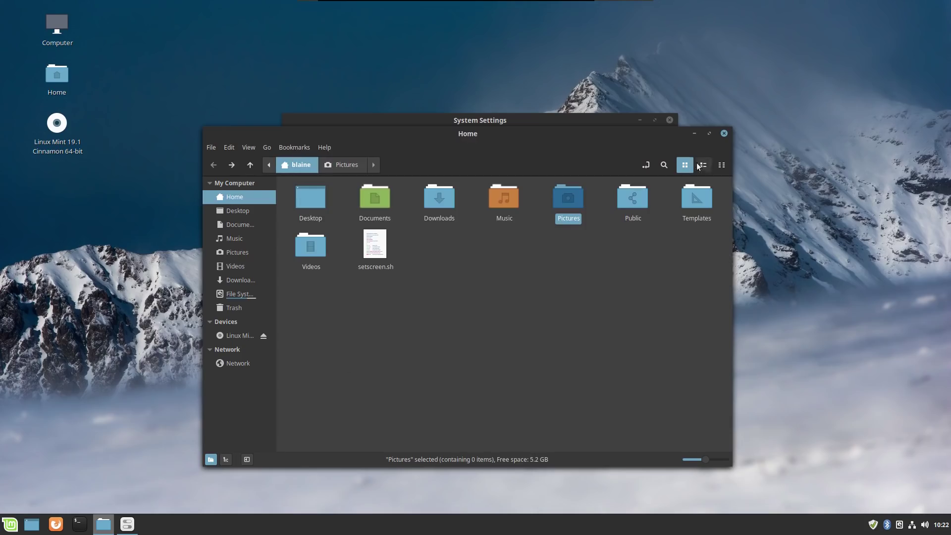
left_click_drag(487, 137, 424, 123)
left_click(427, 251)
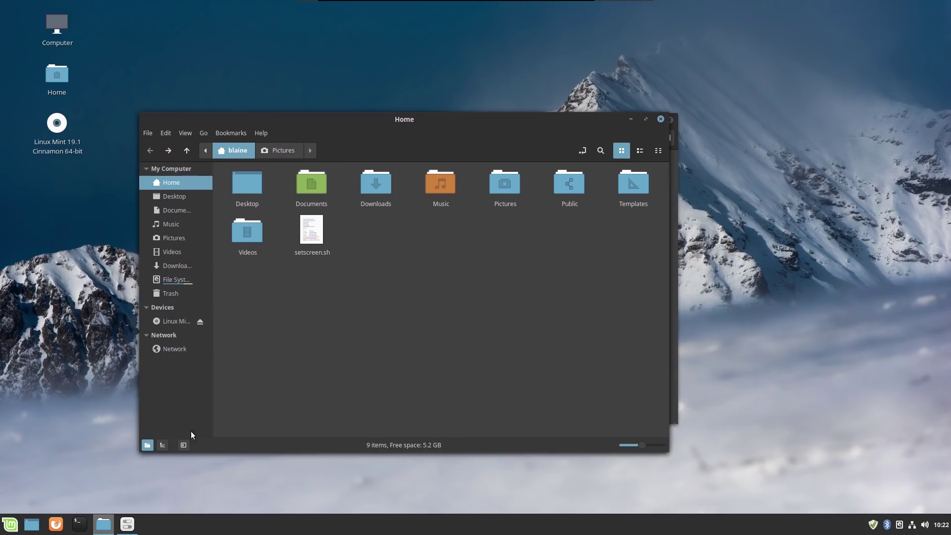
Step: View the file manager sidebar as a folder tree, restore the places list, and close the Home window
left_click(162, 445)
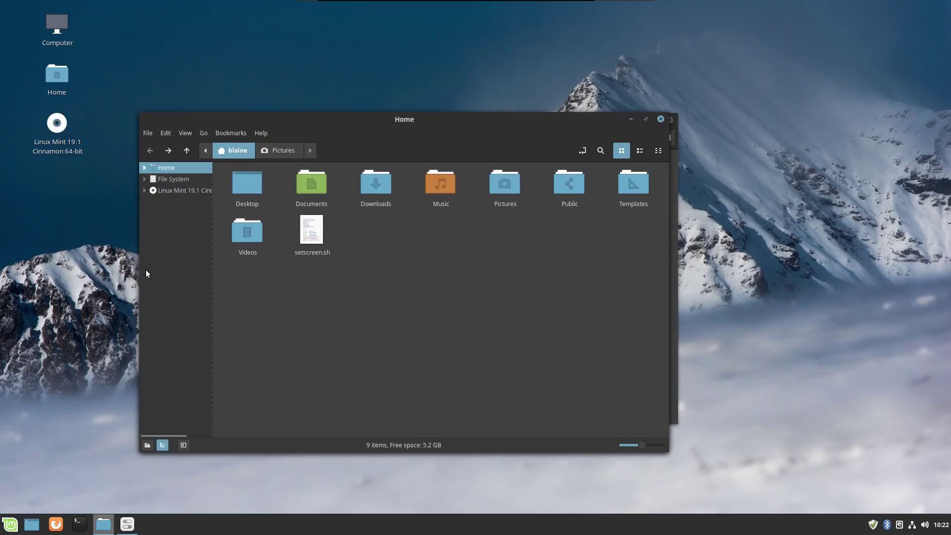
left_click(147, 445)
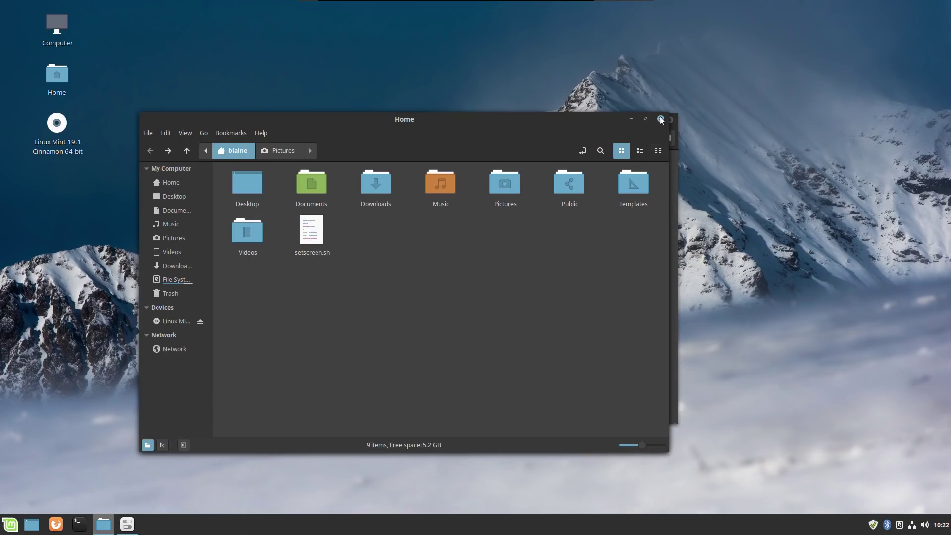
left_click_drag(557, 120, 635, 92)
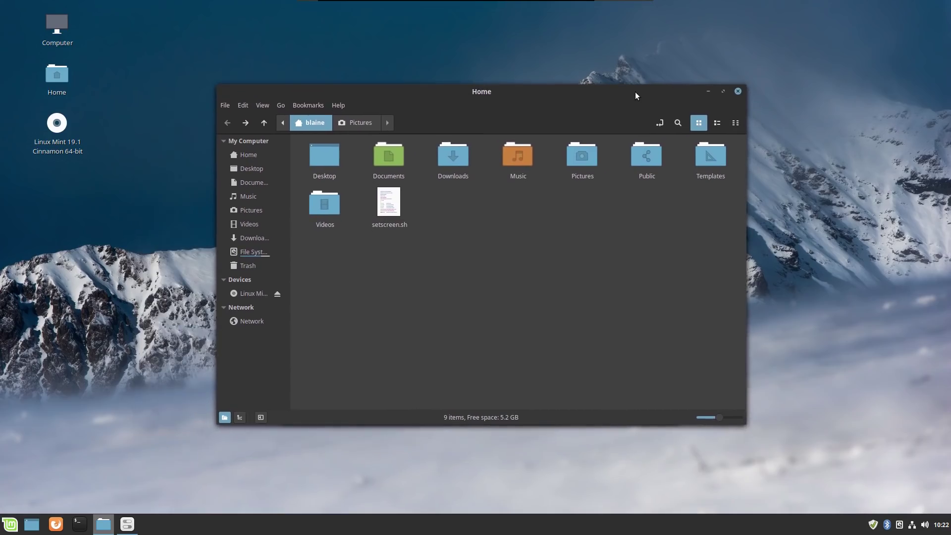
left_click(738, 92)
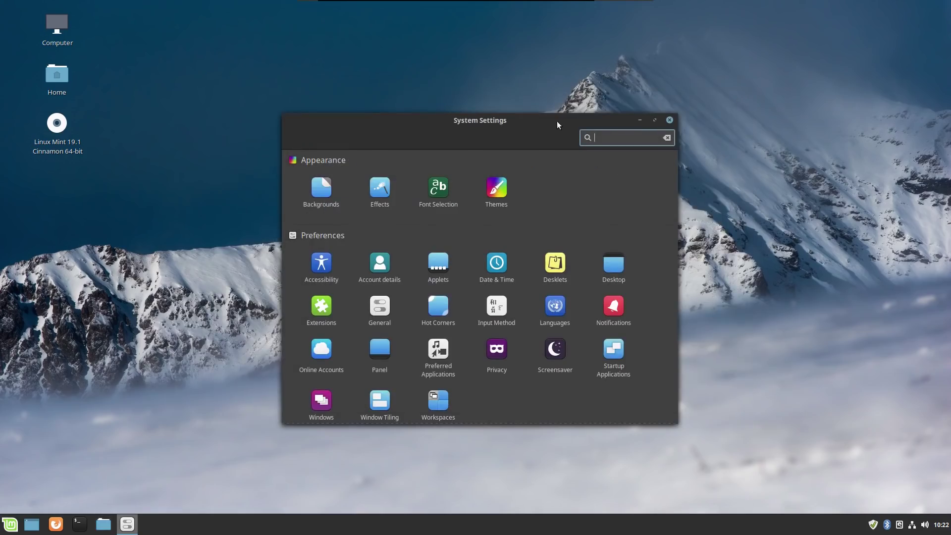
Step: Reposition the System Settings window and look over its Appearance, Preferences and Hardware categories
left_click_drag(558, 125, 523, 101)
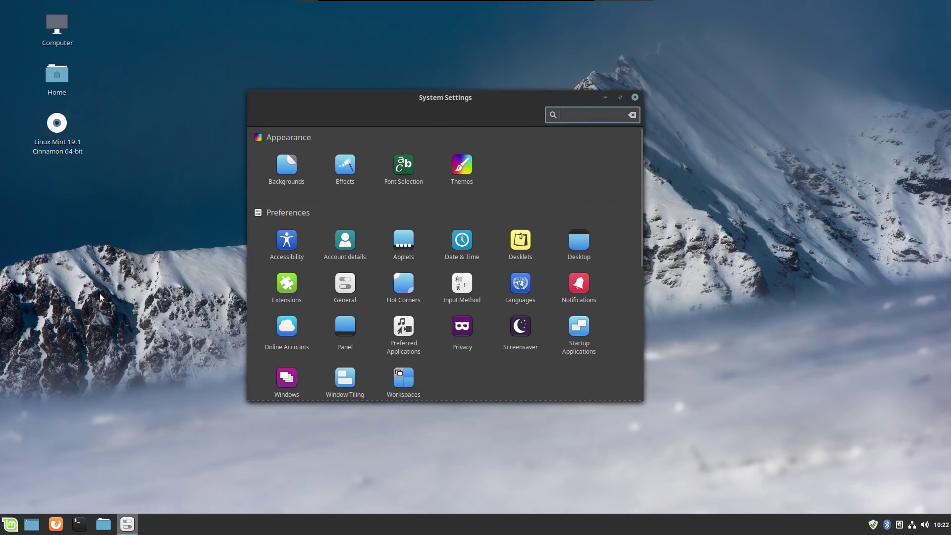
scroll(360, 293, "down", 5)
scroll(360, 297, "up", 5)
scroll(429, 248, "down", 3)
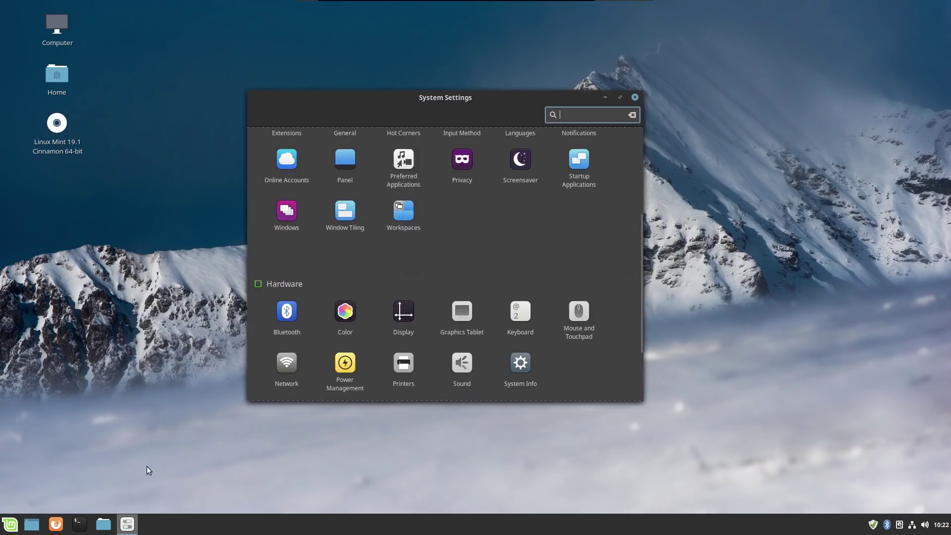
Step: Reopen the Home folder window, and briefly view the application menu's categories before dismissing it
left_click(103, 526)
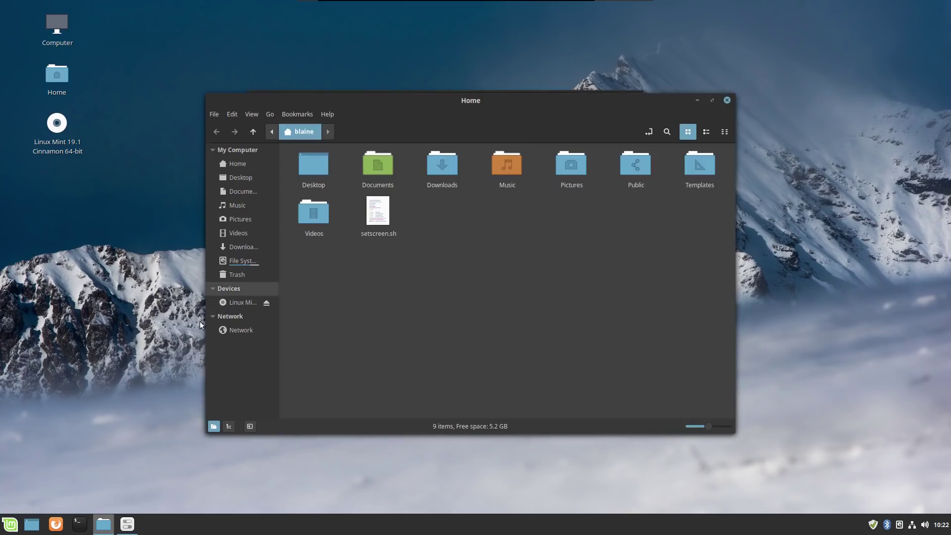
left_click(16, 527)
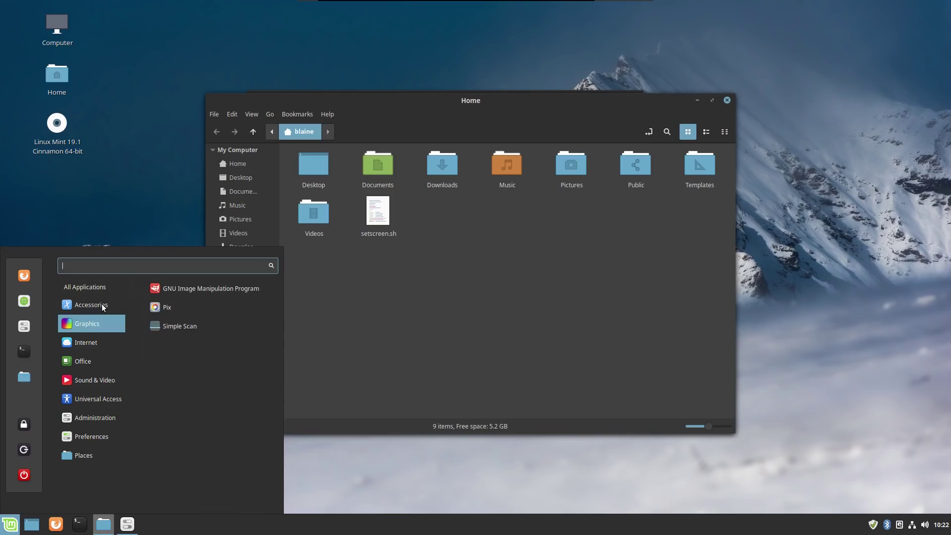
mouse_move(94, 305)
left_click(404, 329)
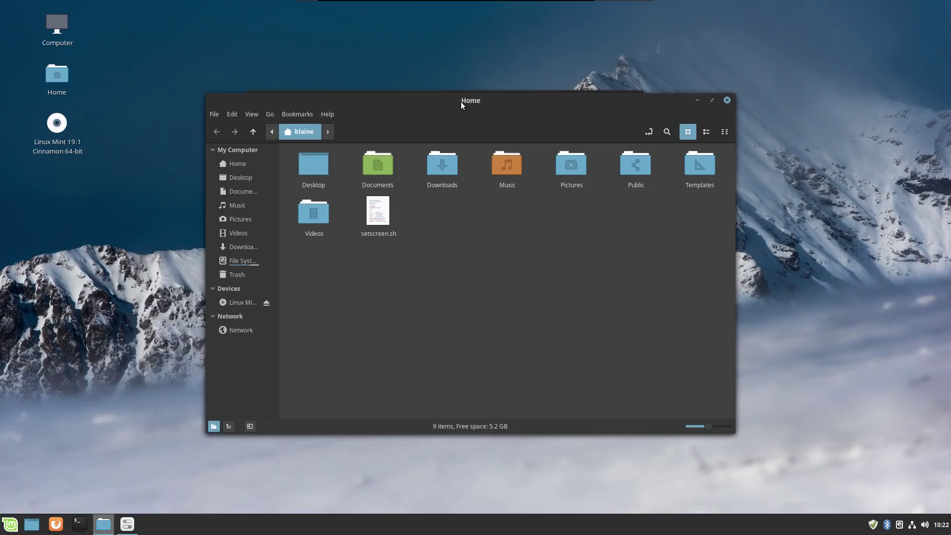
Step: Move the Home folder and System Settings windows apart so both can be seen
left_click_drag(460, 102, 628, 173)
left_click(489, 95)
left_click_drag(489, 95, 345, 74)
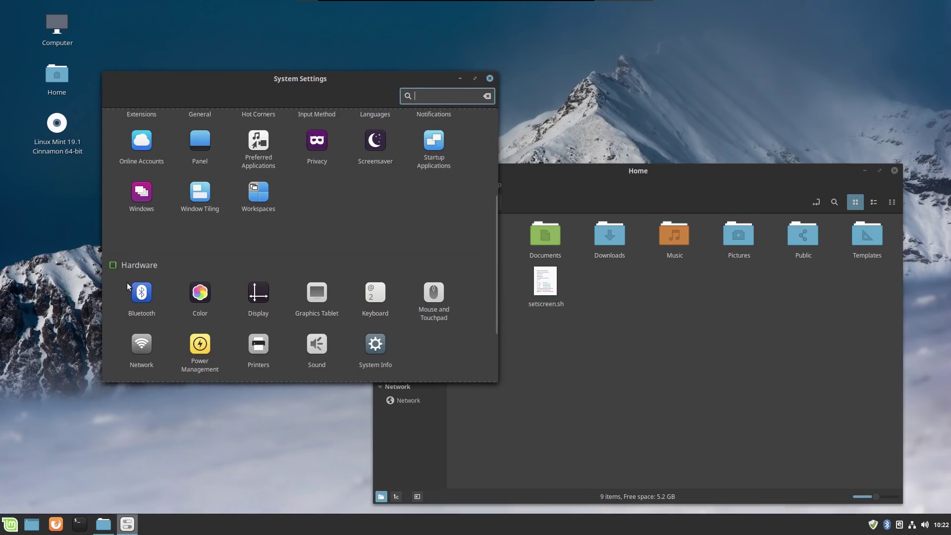
Step: Look over all the System Settings categories through Administration, and bring the Home folder window back to the front
scroll(392, 307, "up", 5)
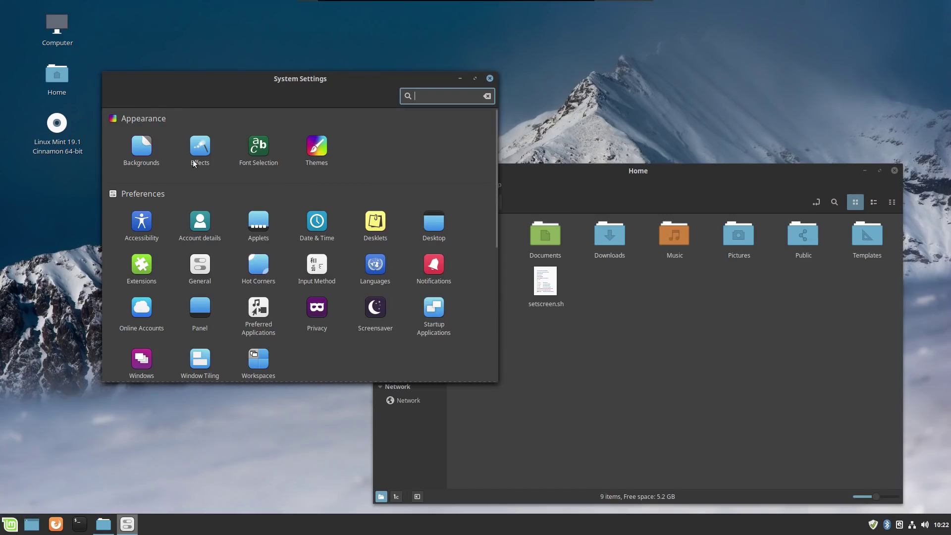
scroll(390, 289, "down", 5)
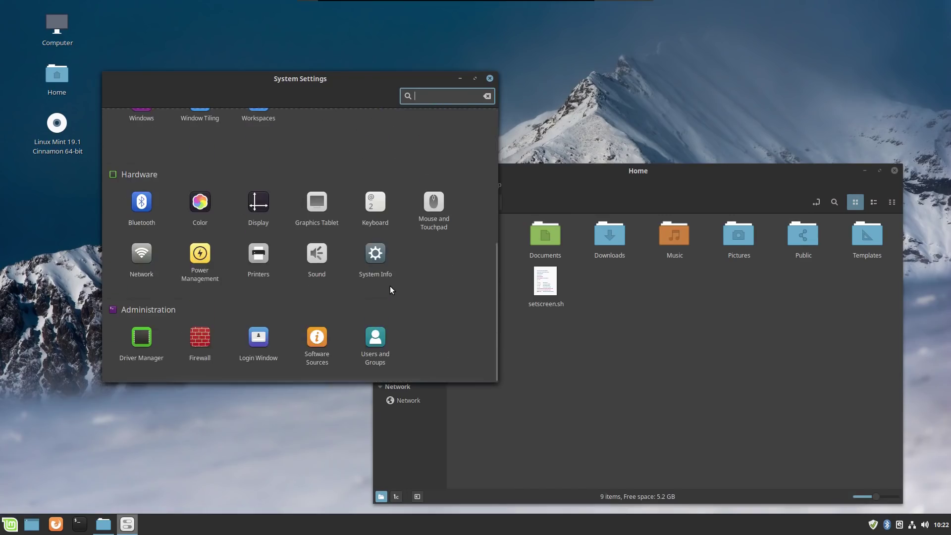
scroll(390, 286, "up", 5)
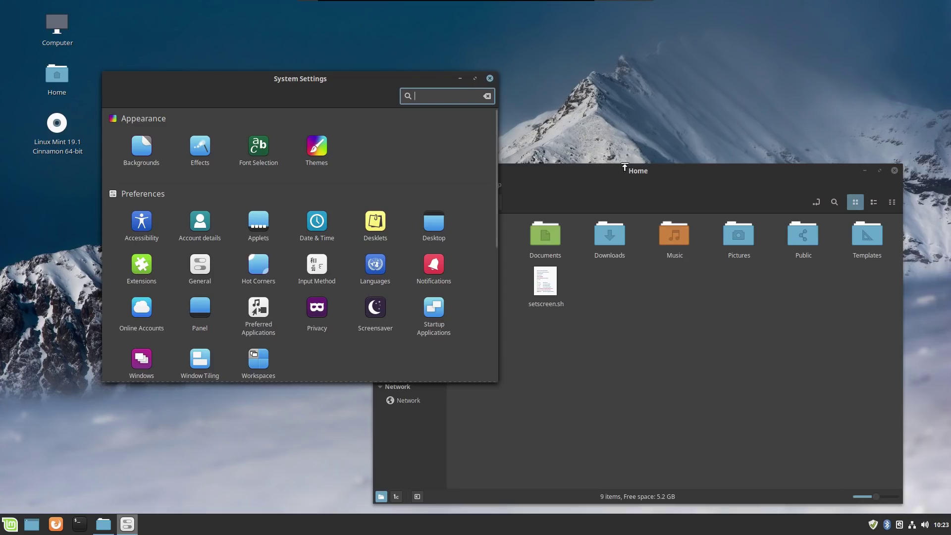
left_click(624, 168)
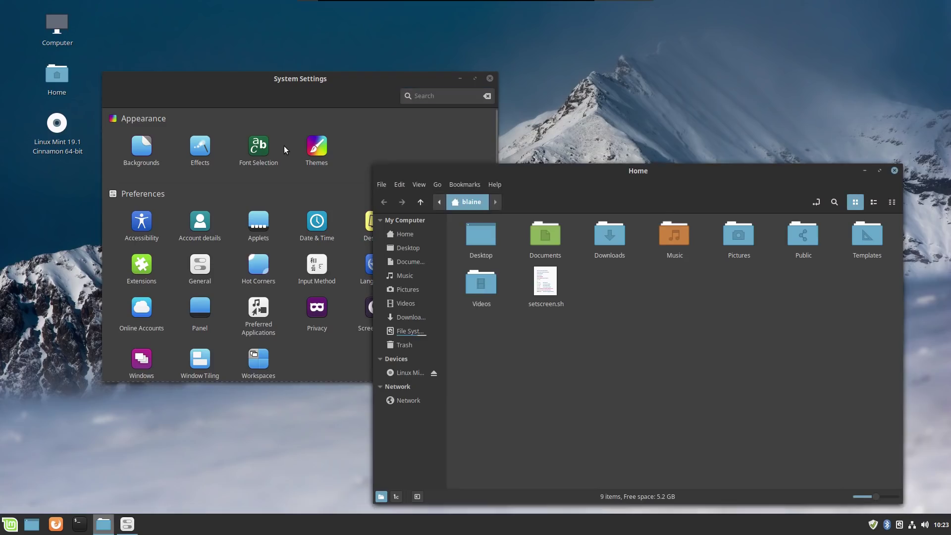
Step: Bring the System Settings window forward and look through its categories down to Administration
left_click(248, 85)
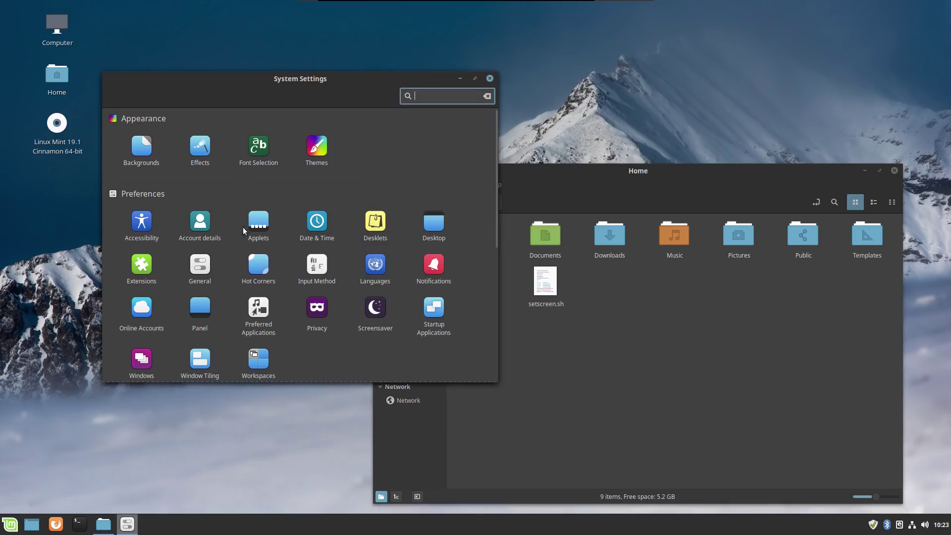
scroll(359, 255, "down", 3)
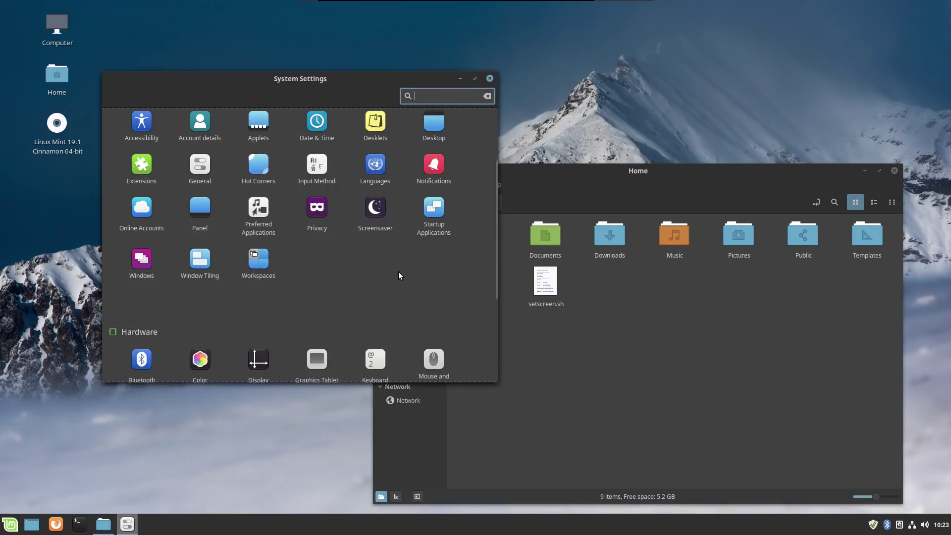
scroll(399, 276, "down", 5)
Step: Search the application menu for "wel" and open the Welcome Screen
left_click(15, 528)
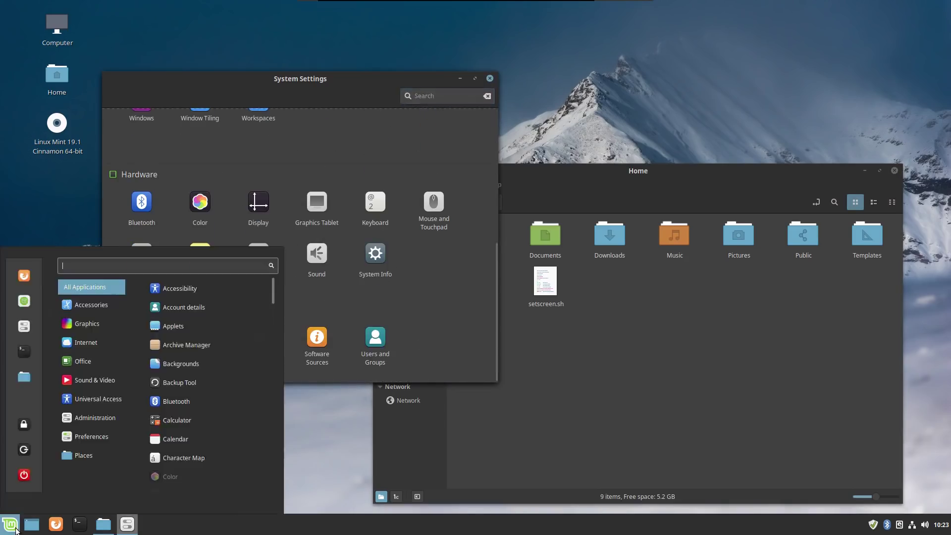
type("wel")
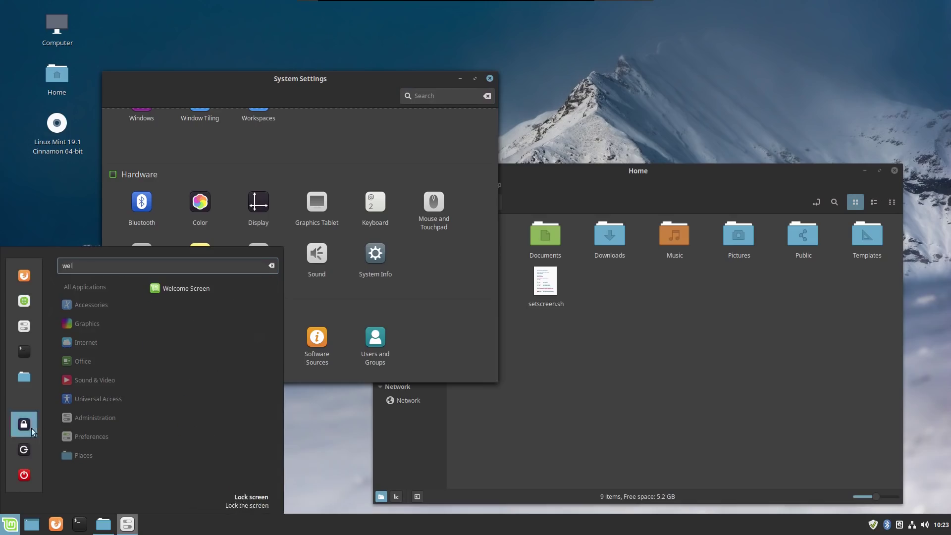
left_click(182, 289)
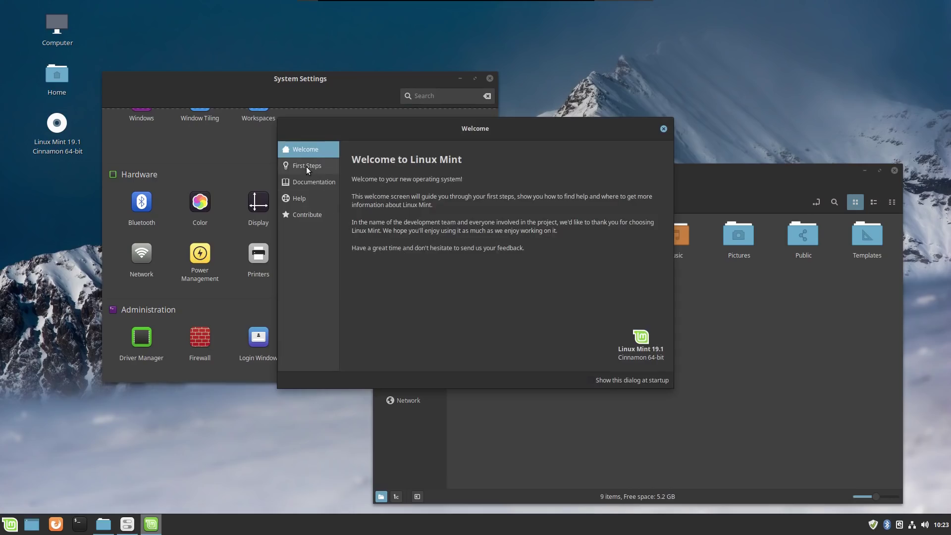
Step: Look over the Welcome Screen's First Steps, Documentation, Help and Contribute pages, going through them twice
left_click(306, 166)
left_click(311, 196)
left_click(307, 181)
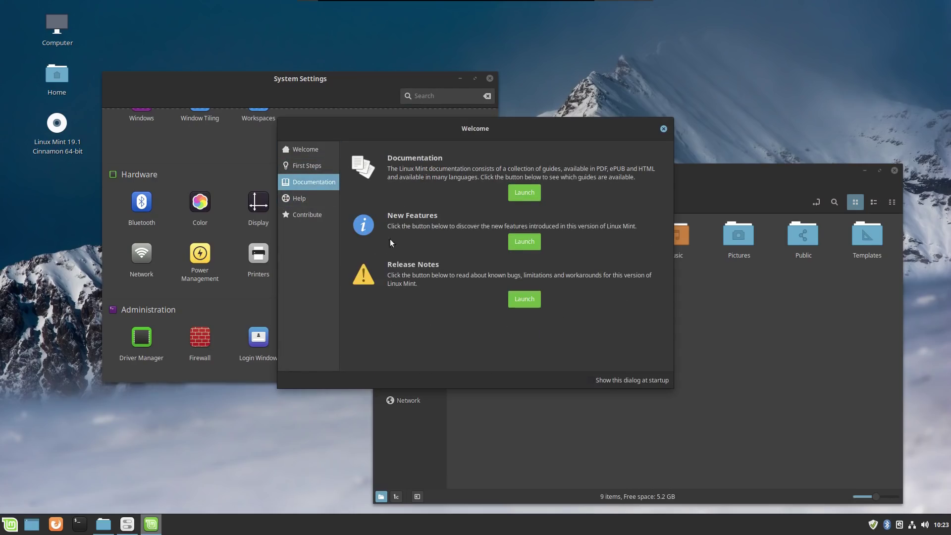
left_click(299, 198)
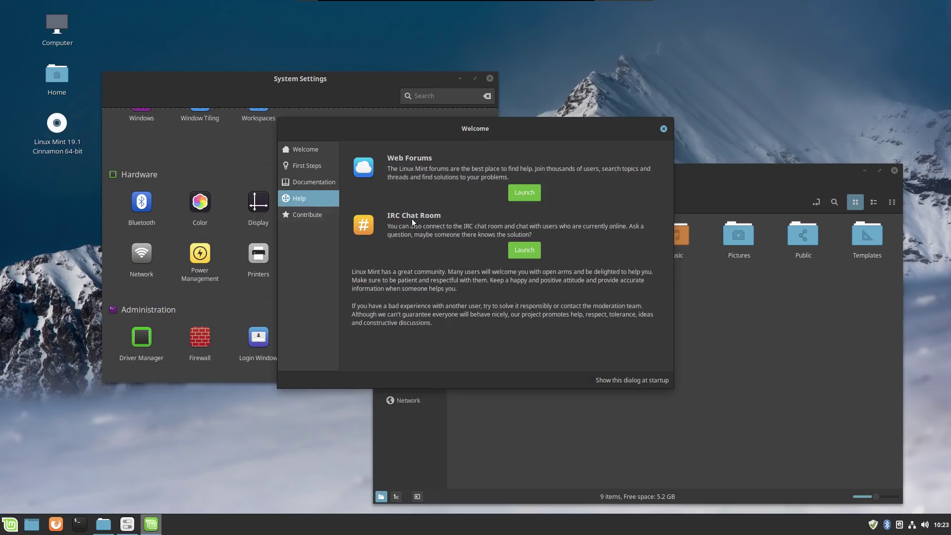
left_click(298, 213)
left_click(302, 150)
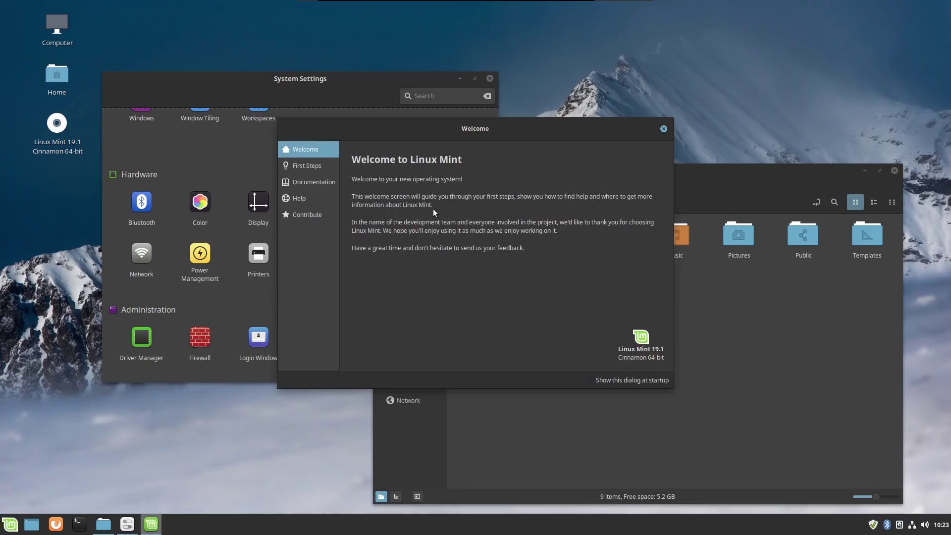
left_click(305, 171)
left_click(305, 178)
left_click(301, 191)
left_click(303, 212)
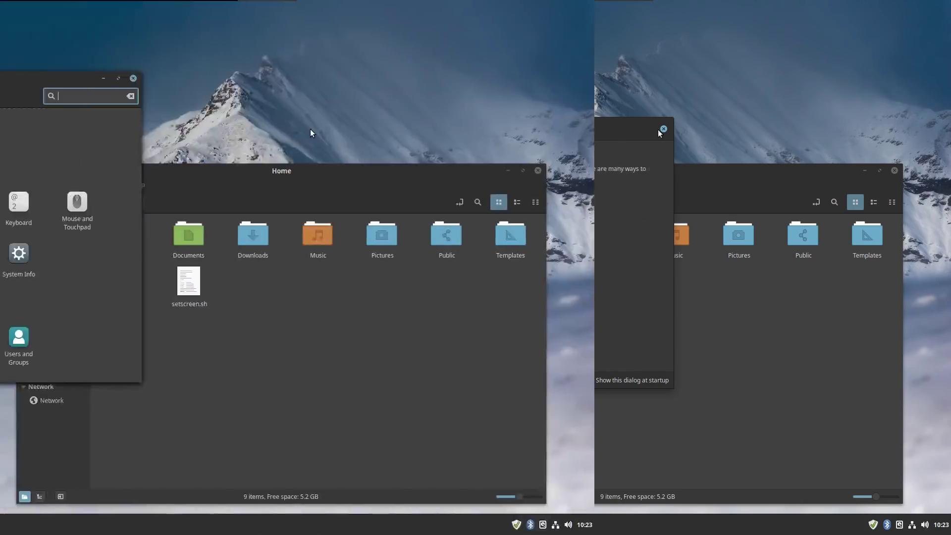
Step: Close the System Settings window, and move the Home folder window before closing it too
left_click(490, 78)
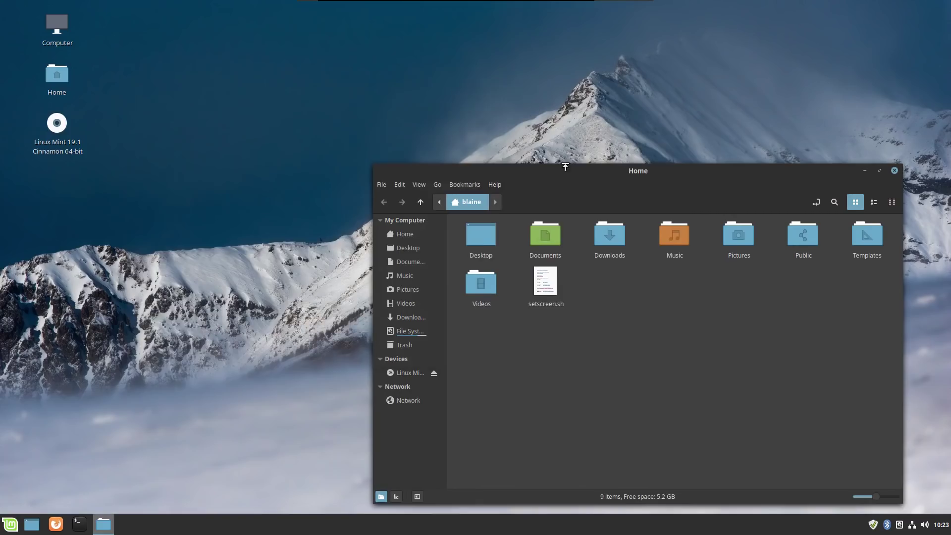
left_click_drag(564, 175, 366, 124)
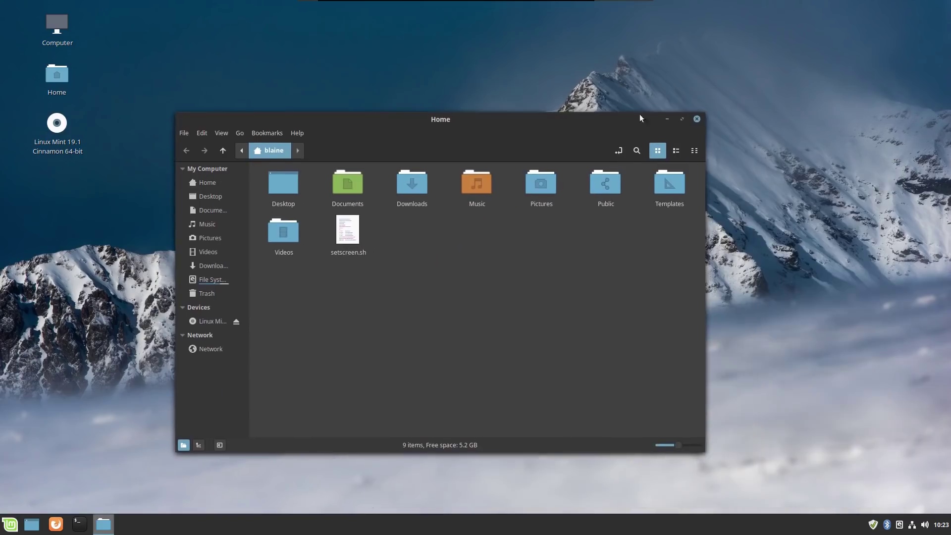
left_click(696, 120)
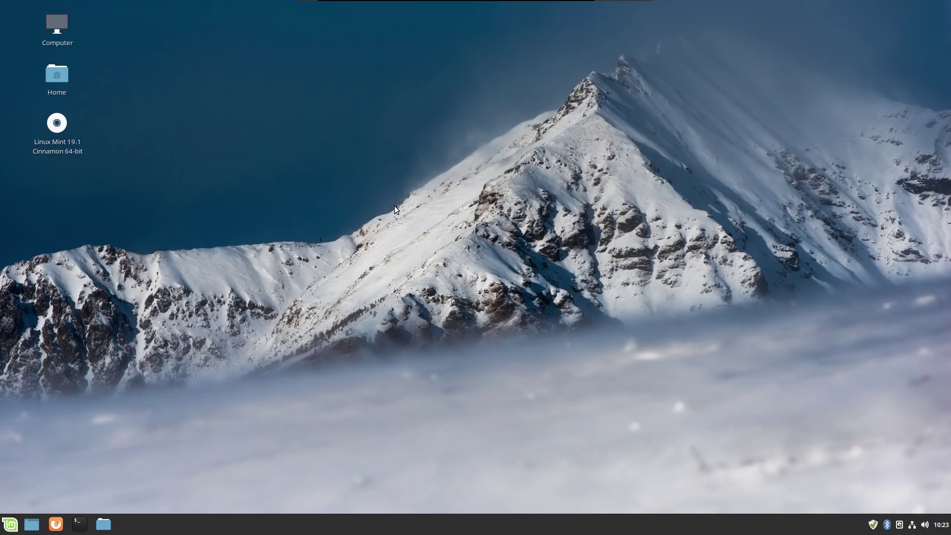
Step: Look over the application menu's categories, including Accessories, Sound & Video, Universal Access, Administration and Internet
left_click(10, 524)
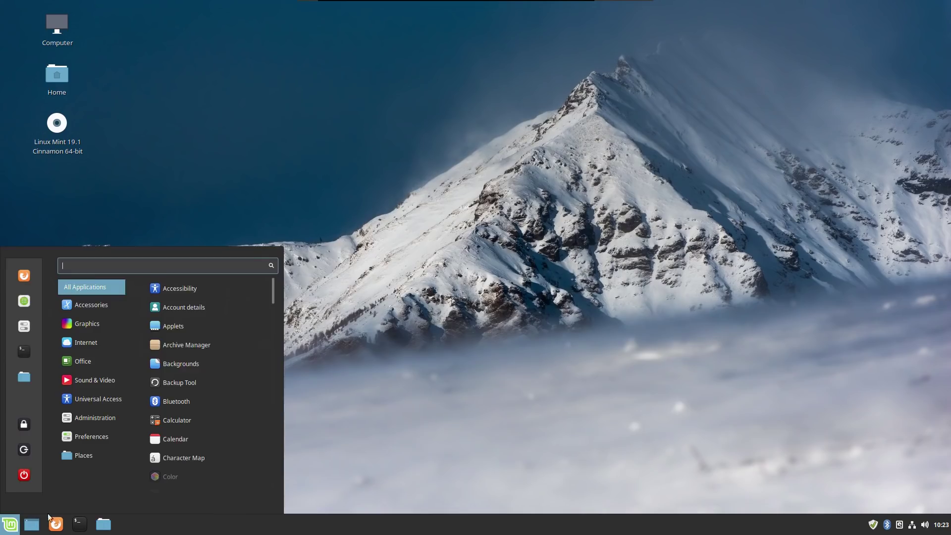
mouse_move(99, 299)
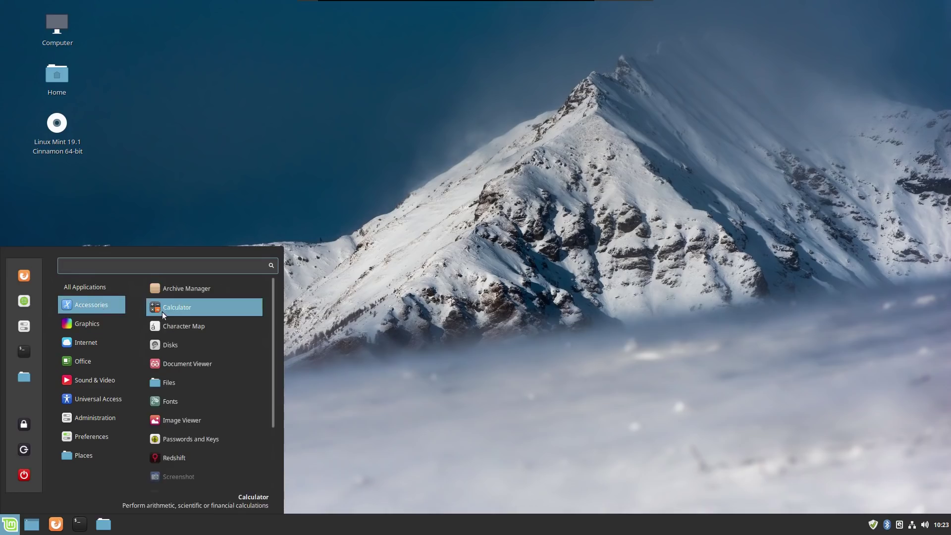
scroll(200, 414, "down", 2)
scroll(201, 414, "up", 2)
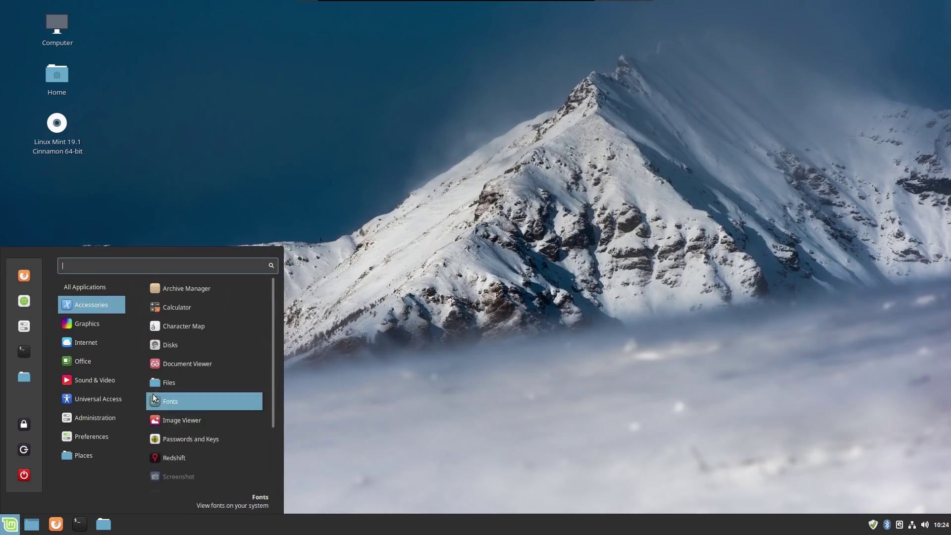
mouse_move(117, 382)
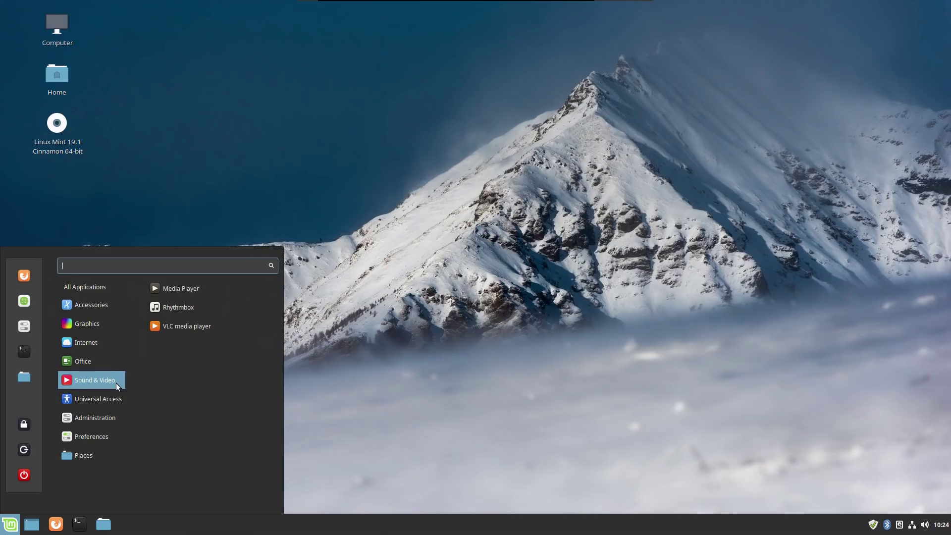
mouse_move(119, 401)
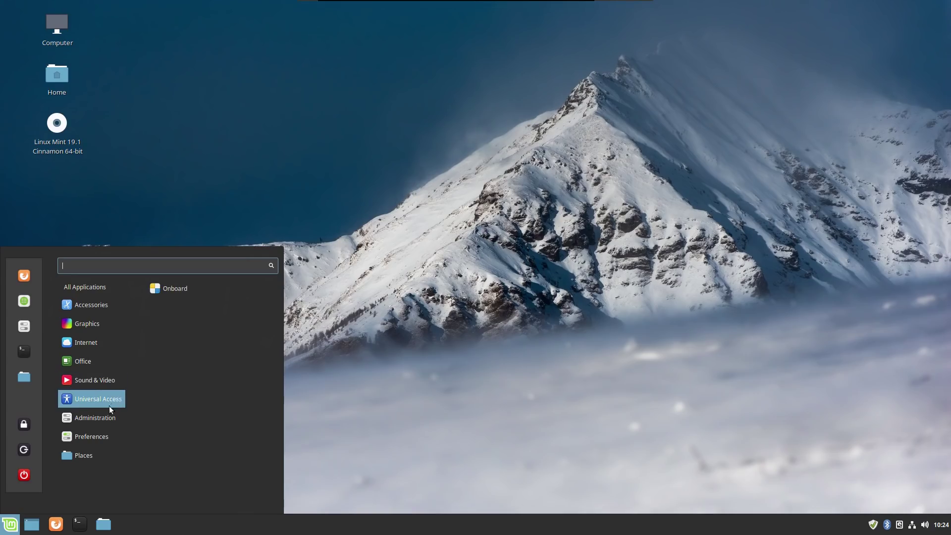
mouse_move(103, 418)
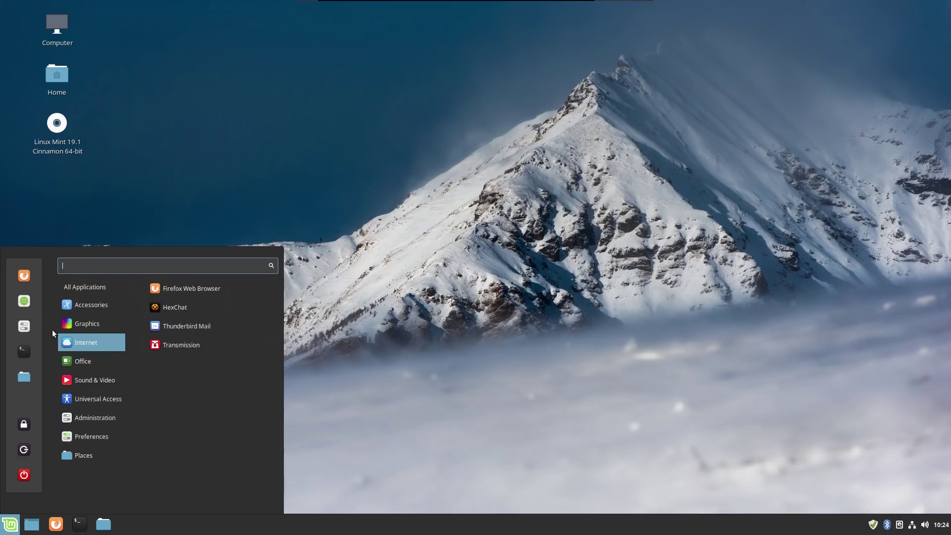
Step: Open the Software Manager and browse through its Flatpak applications
left_click(23, 304)
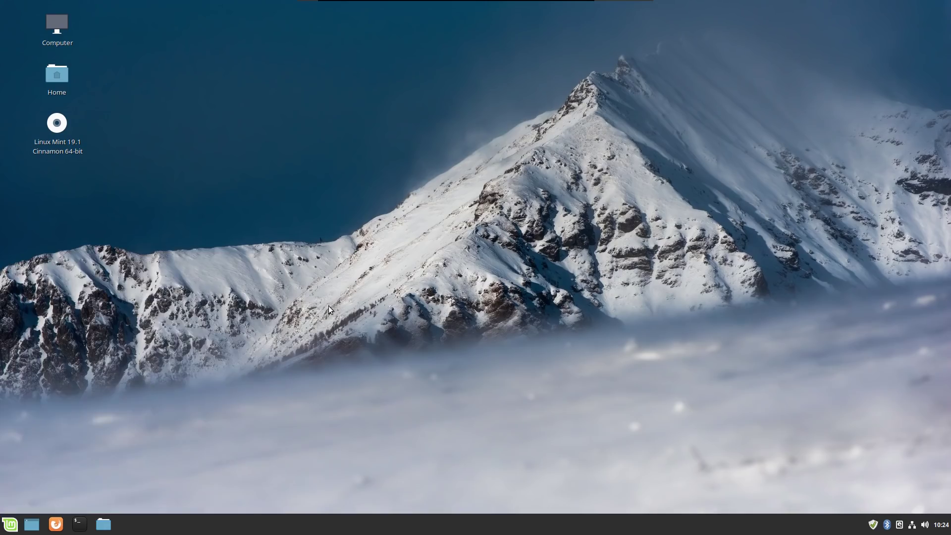
left_click(610, 421)
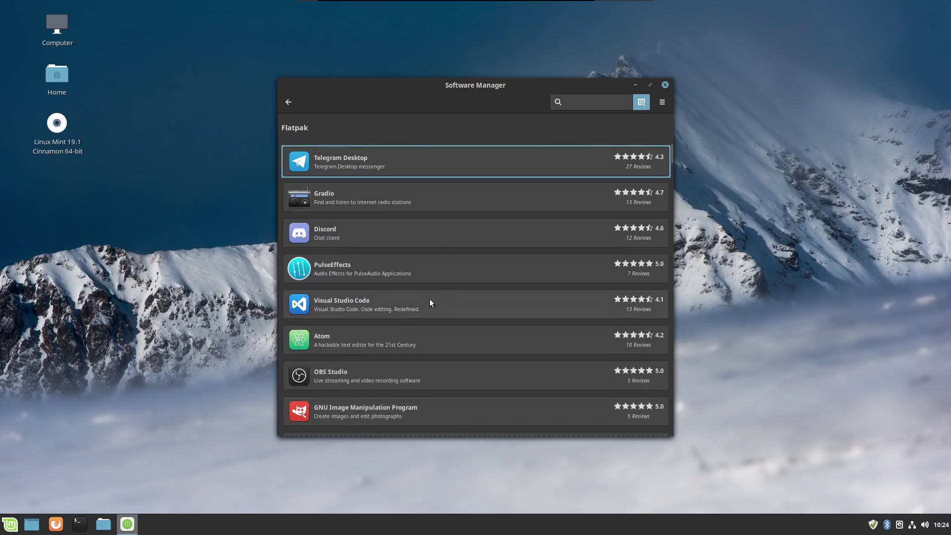
scroll(460, 281, "down", 15)
scroll(459, 281, "down", 2)
scroll(460, 281, "up", 6)
scroll(459, 285, "up", 8)
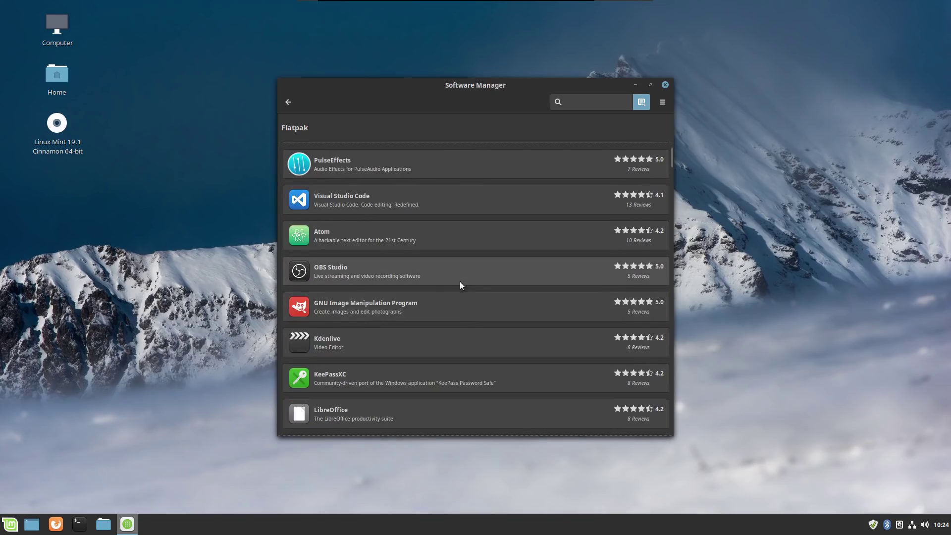
Step: View the Flatpak details of Kdenlive and the GNU Image Manipulation Program, and close the Software Manager
left_click(422, 340)
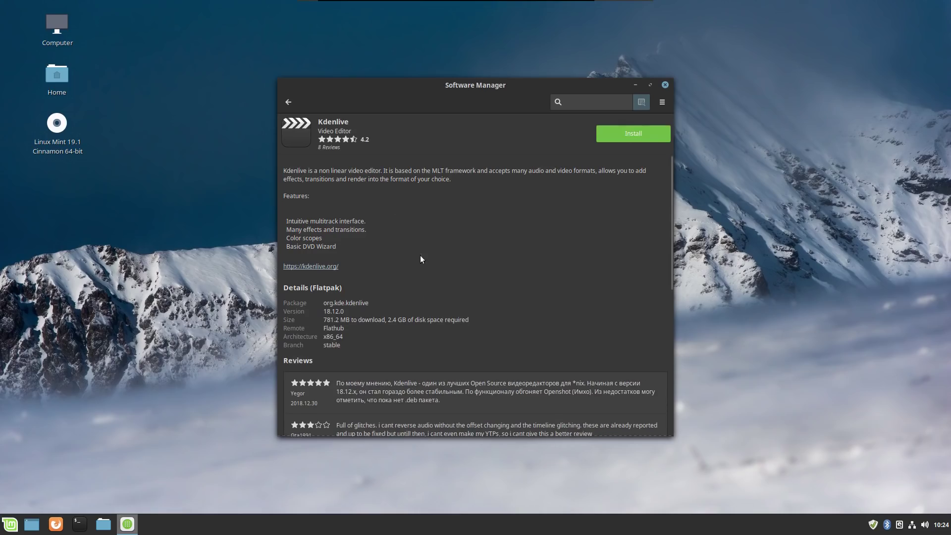
left_click(290, 98)
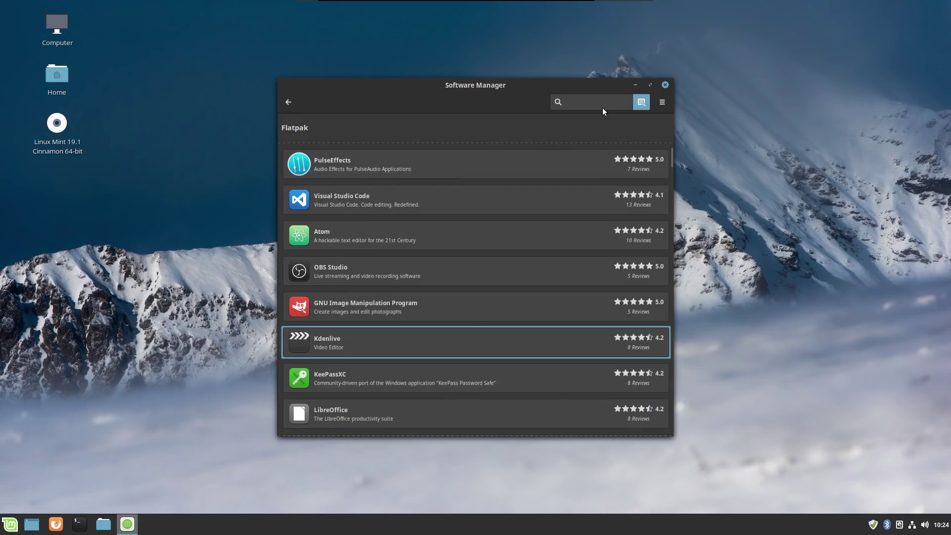
left_click(442, 303)
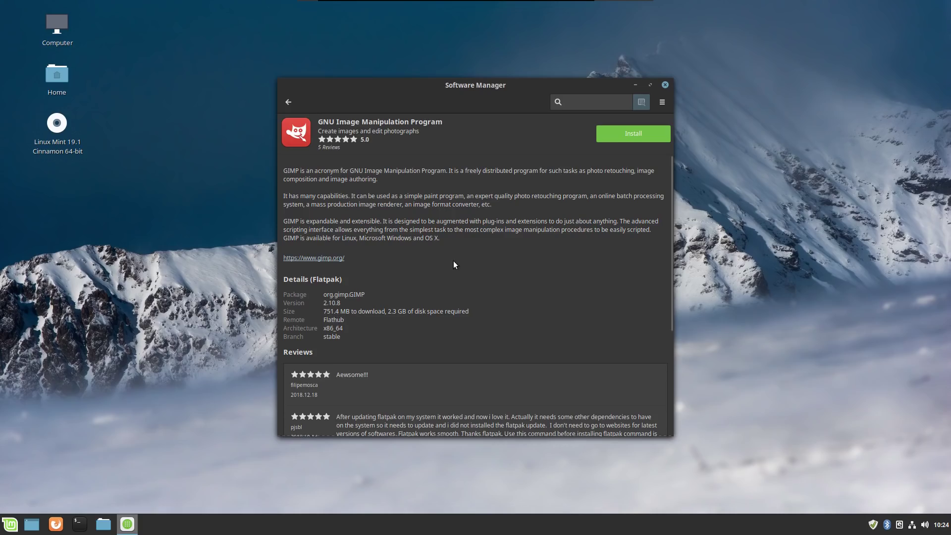
scroll(483, 242, "down", 3)
scroll(484, 250, "up", 3)
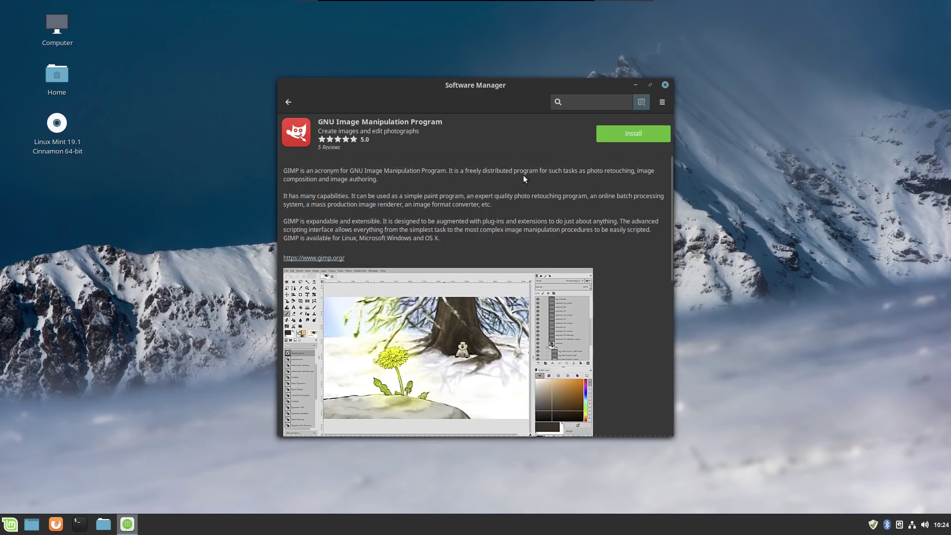
left_click(664, 85)
Step: Search the application menu for "upd", open the Update Manager and move its window nearer the centre of the desktop
left_click(9, 523)
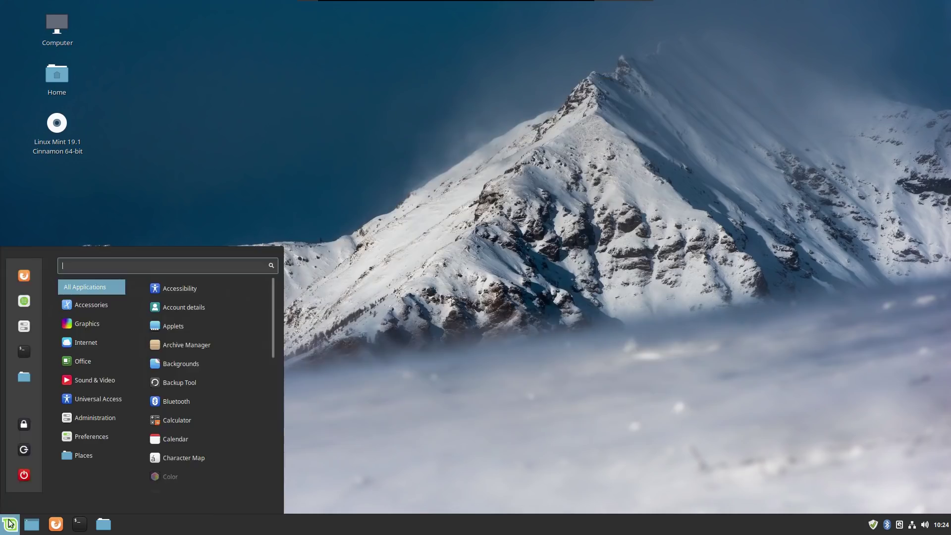
type("upd")
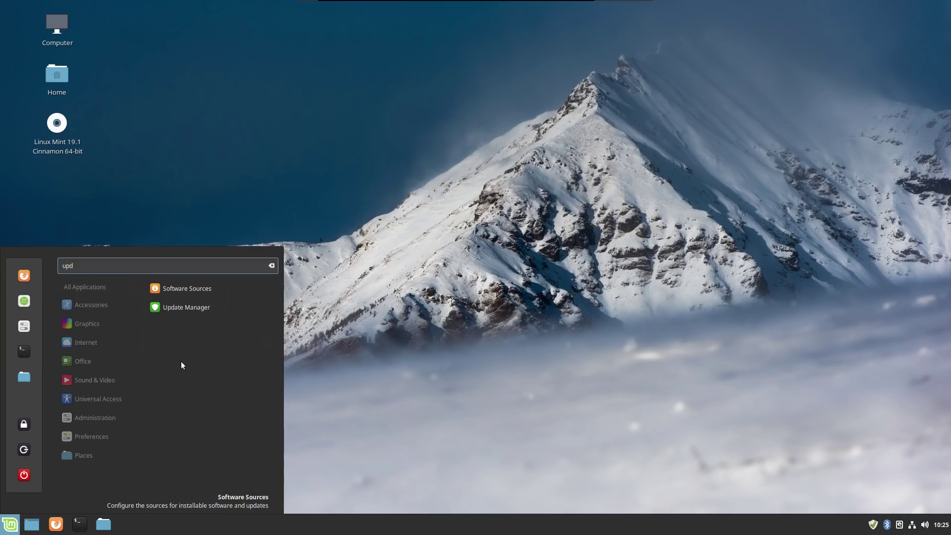
left_click(208, 306)
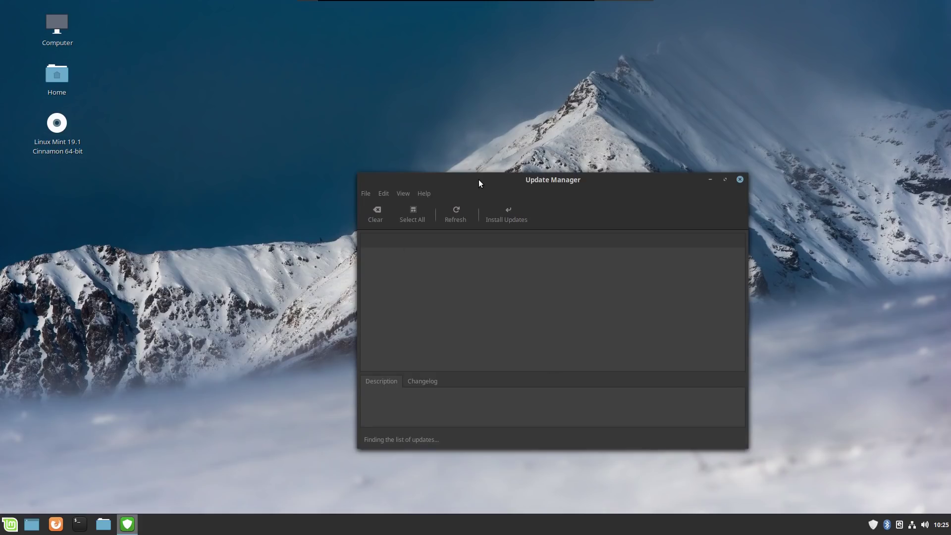
left_click_drag(478, 180, 396, 152)
Step: Continue past the Kernels warning, examine the 4.18 and 4.15 kernel series, and close the Kernels and Update Manager windows
left_click(327, 166)
left_click(330, 221)
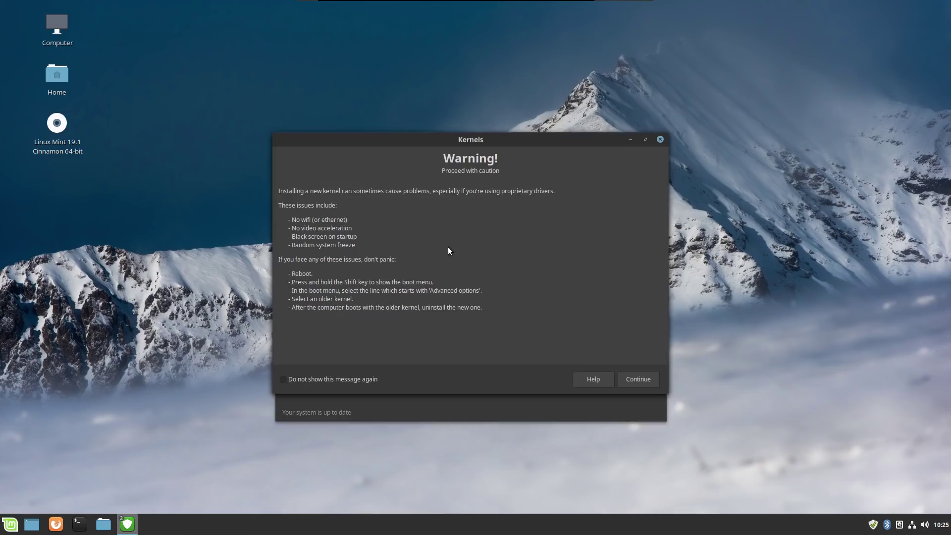
left_click(635, 377)
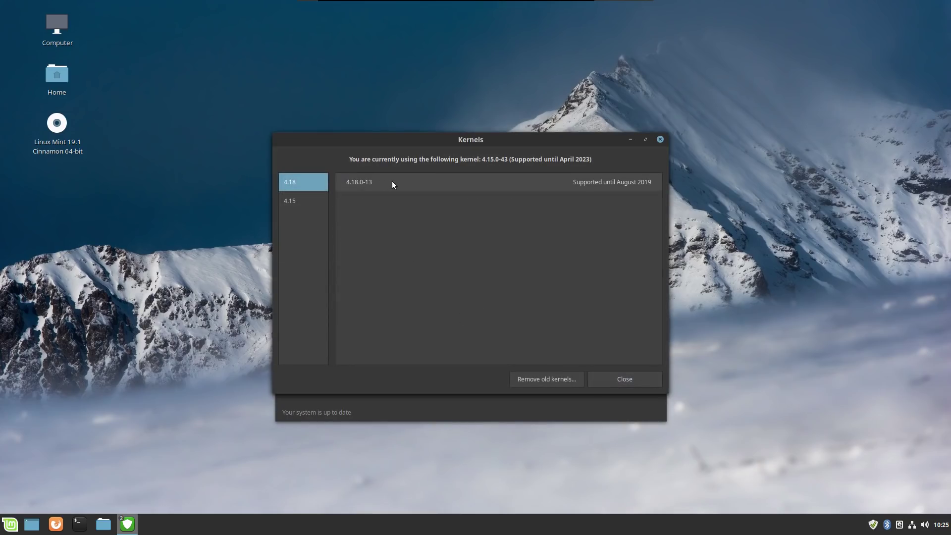
left_click(405, 182)
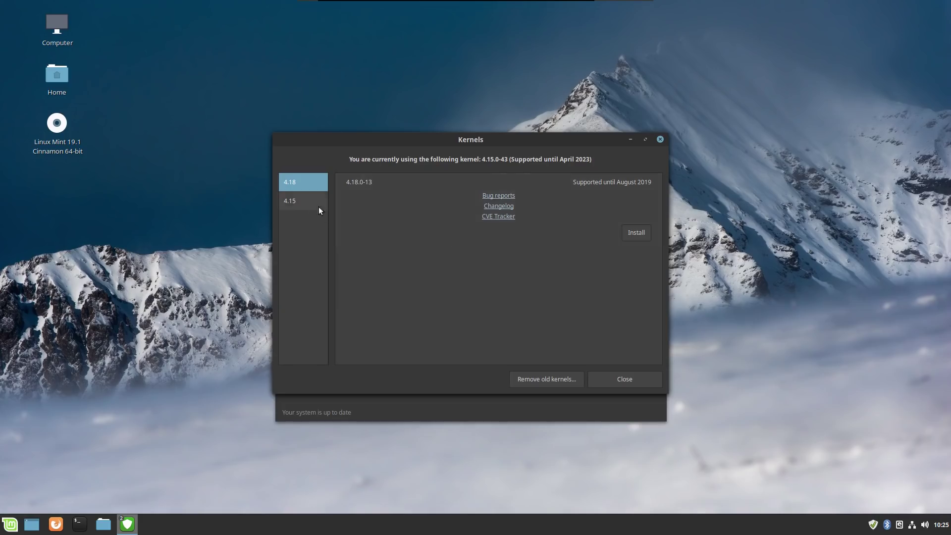
left_click(304, 201)
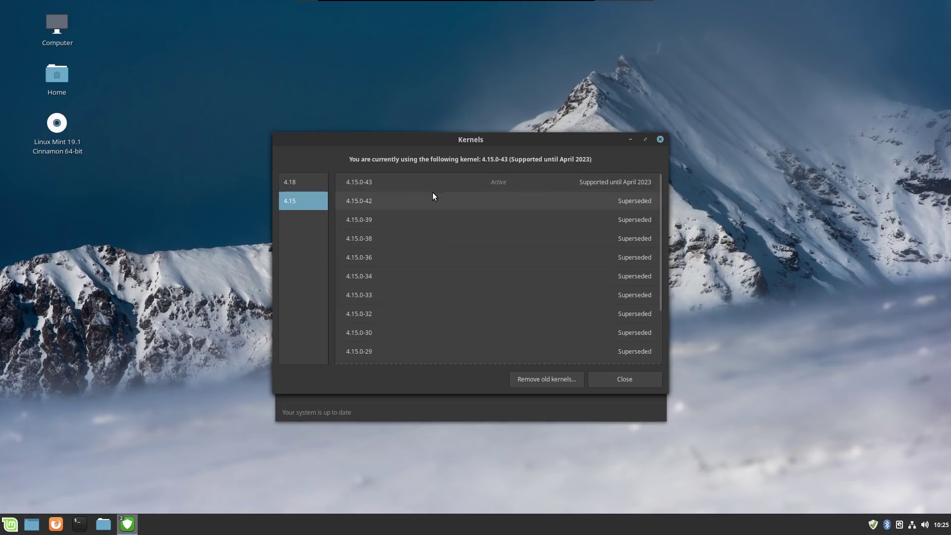
left_click(301, 181)
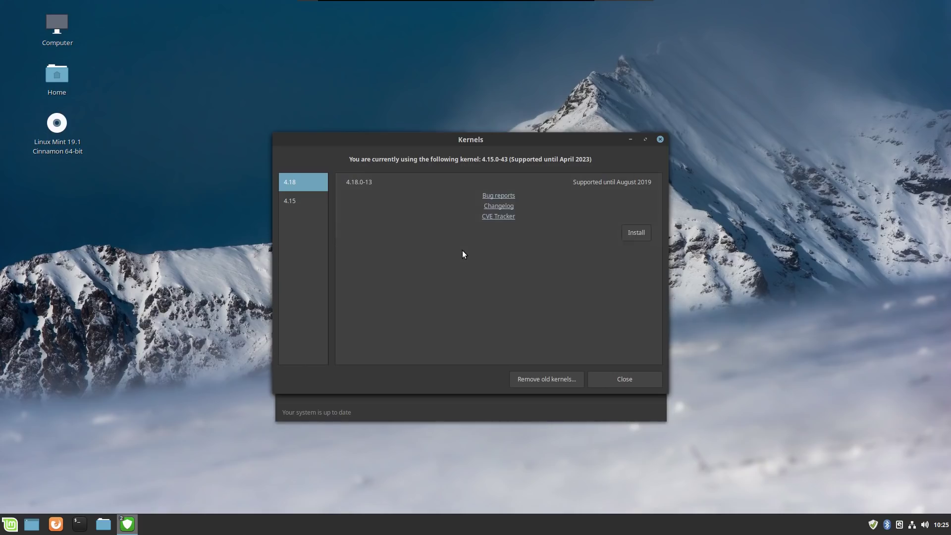
left_click(659, 139)
left_click(657, 149)
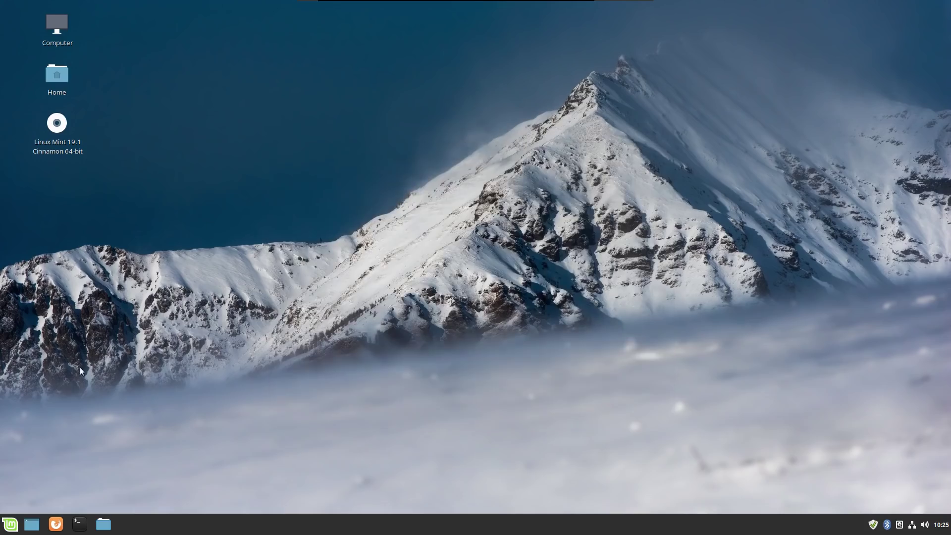
Step: Search the application menu for the Power Management settings, view the power and extra options, and close the window
left_click(9, 525)
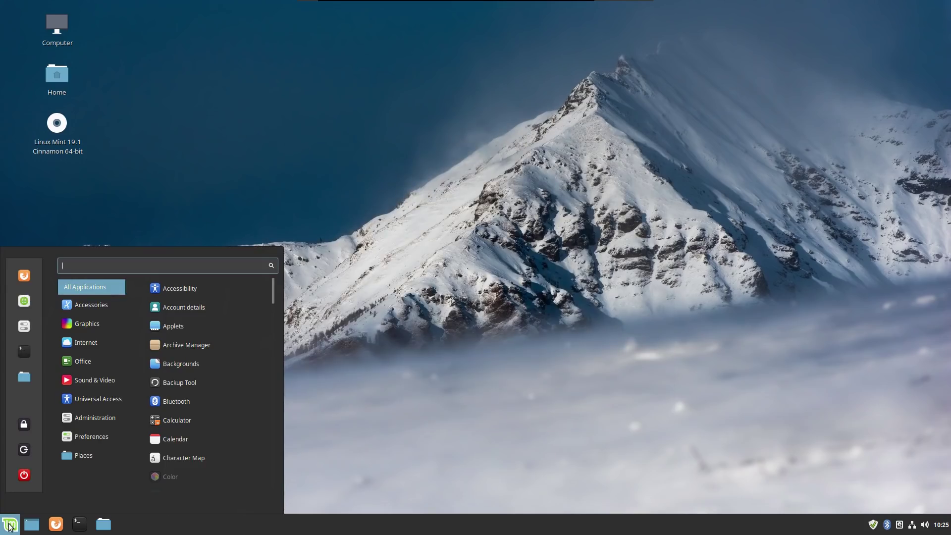
type("powel")
key("Down")
key("Return")
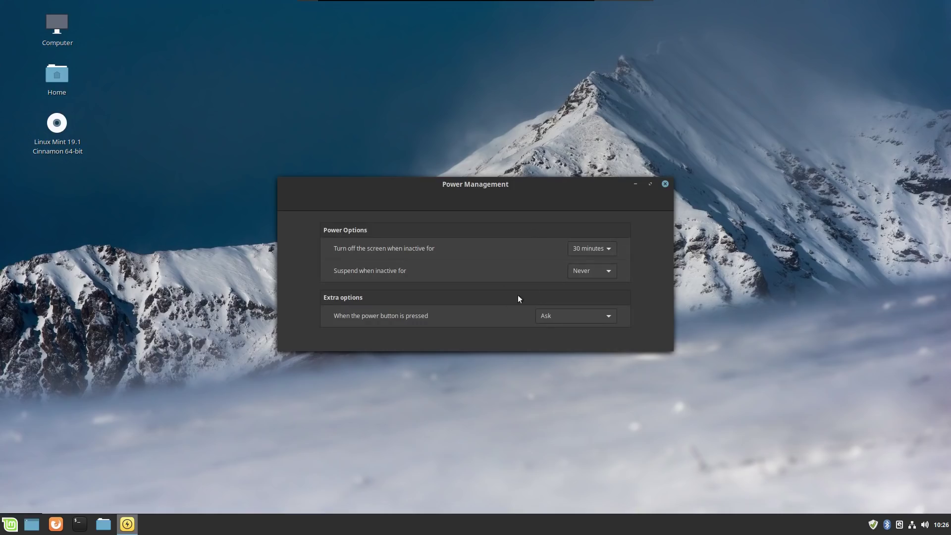
mouse_move(487, 187)
left_mouse_down()
mouse_move(459, 167)
mouse_move(487, 168)
mouse_move(494, 180)
left_mouse_up()
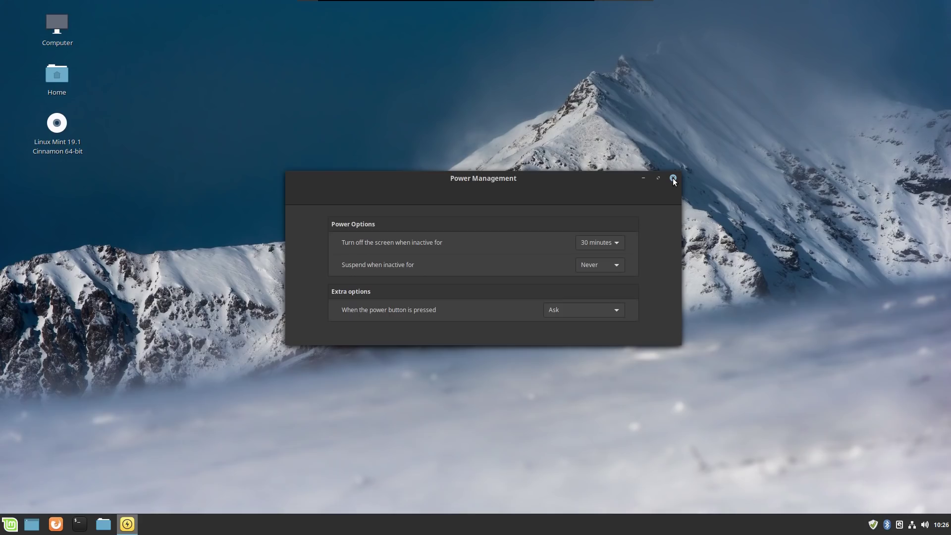
left_click(672, 178)
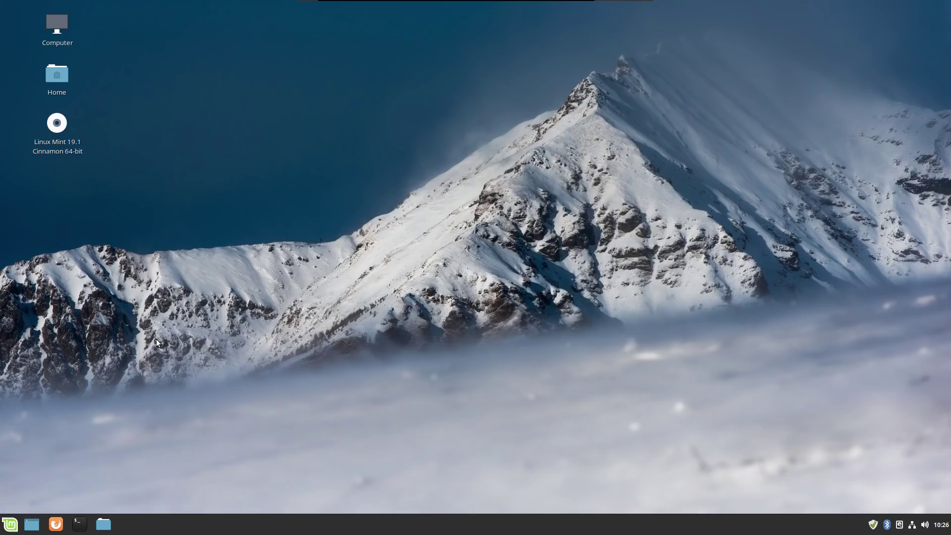
Step: Browse the Internet, Accessories, Graphics, Office and Preferences categories of the application menu and close it
left_click(9, 526)
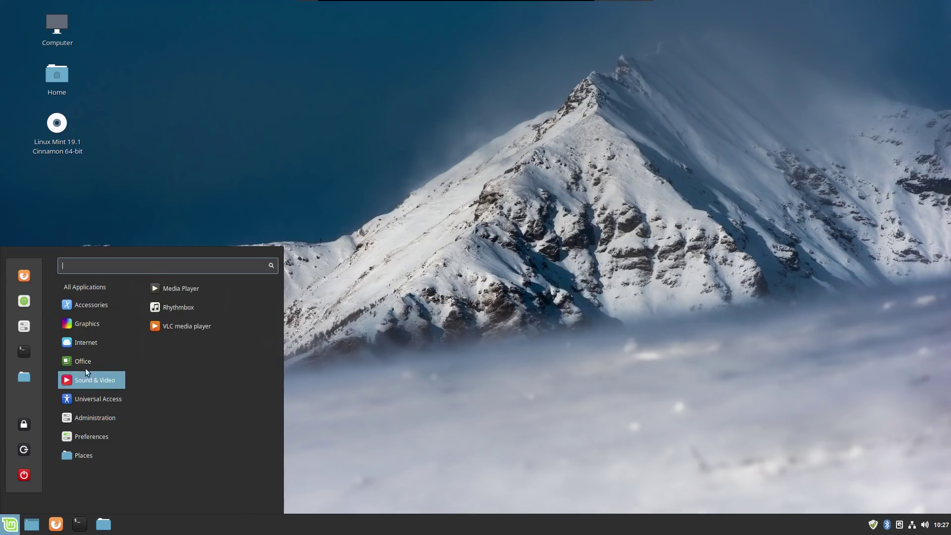
mouse_move(94, 342)
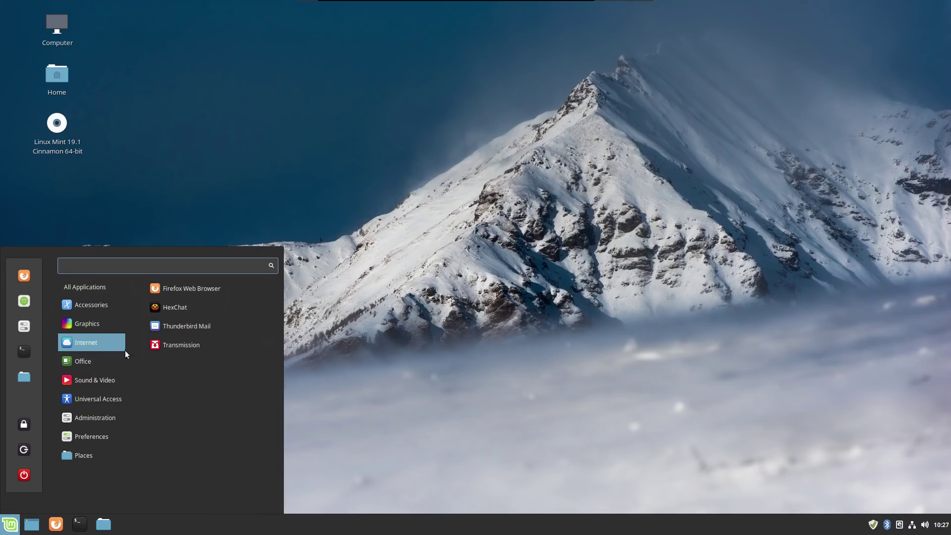
mouse_move(107, 303)
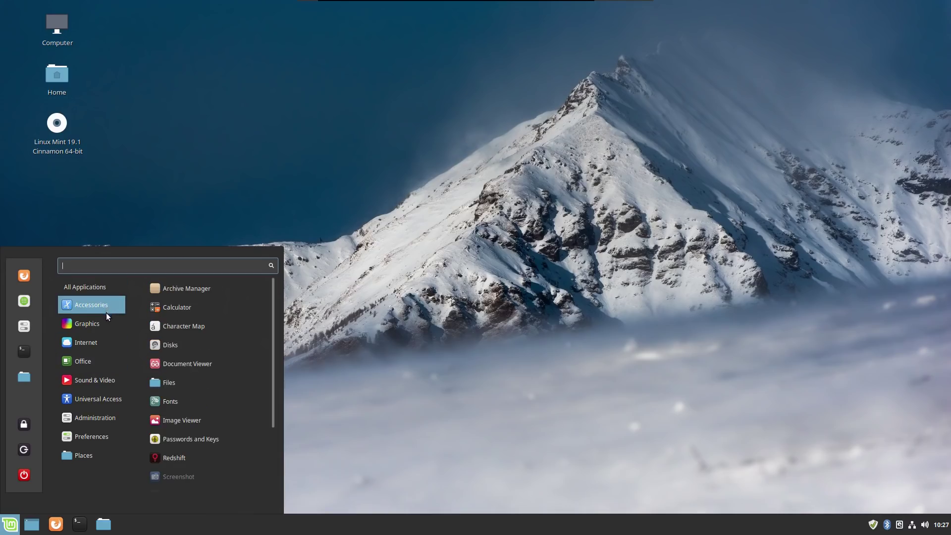
mouse_move(101, 325)
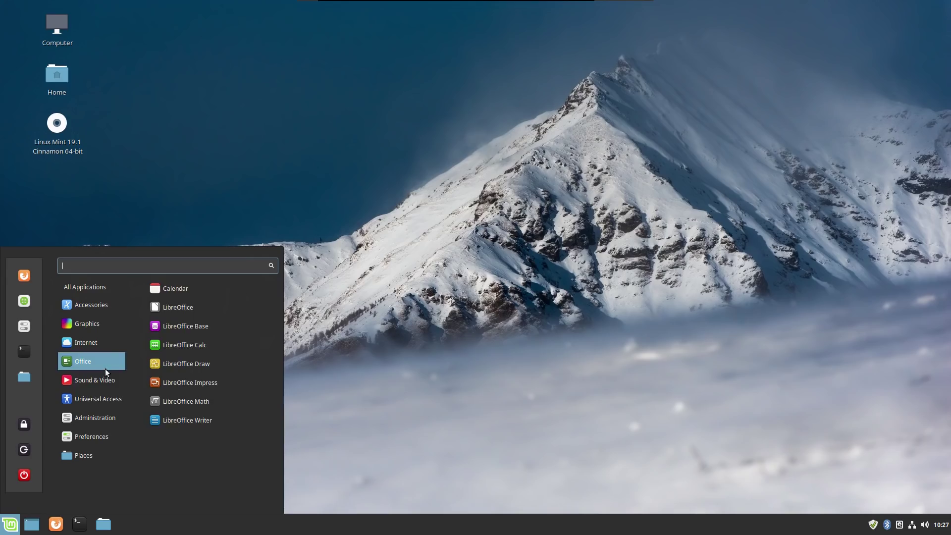
mouse_move(108, 398)
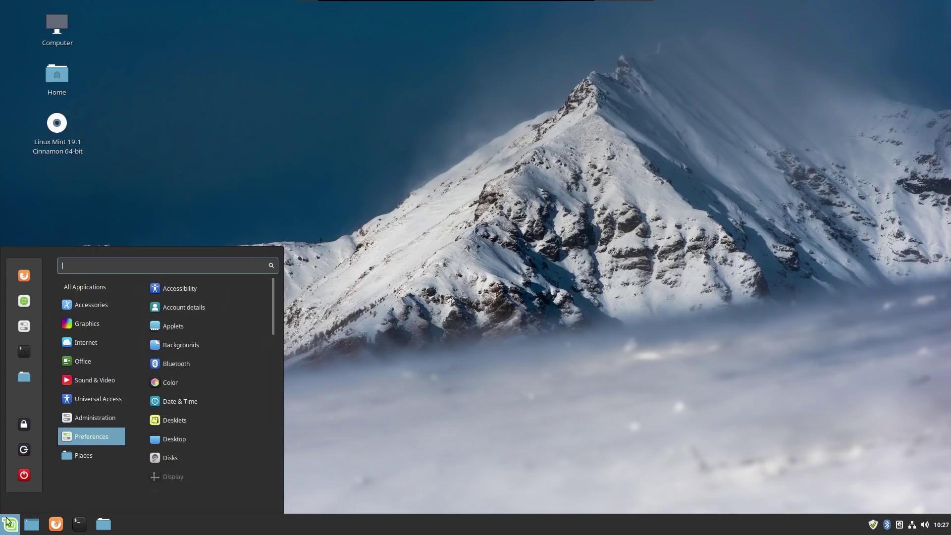
key("Escape")
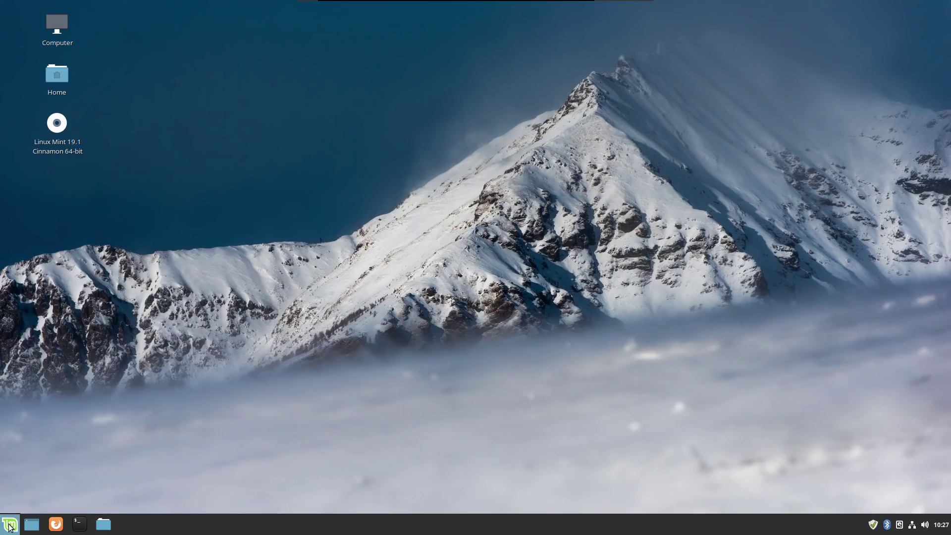
Step: Search the application menu for "fire", dismiss the search and reopen the list of all applications
left_click(14, 517)
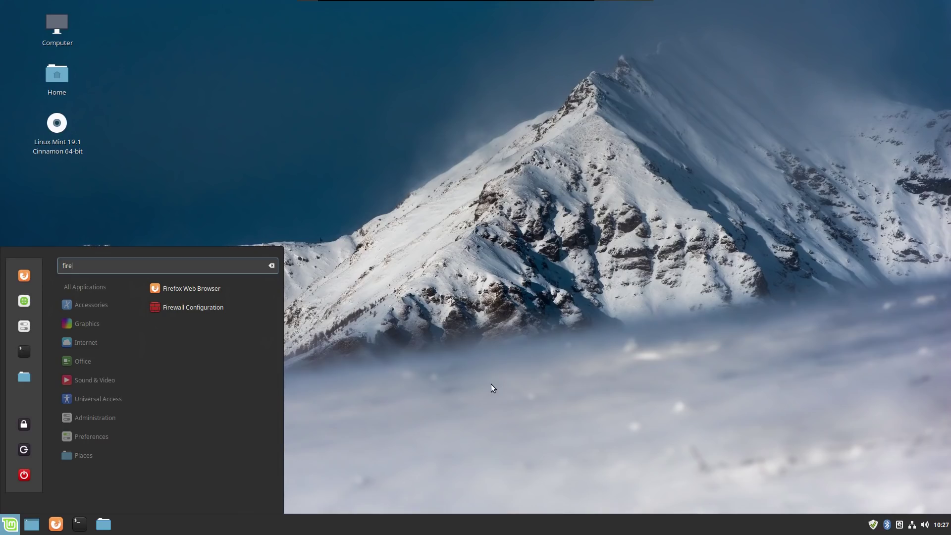
left_click(491, 384)
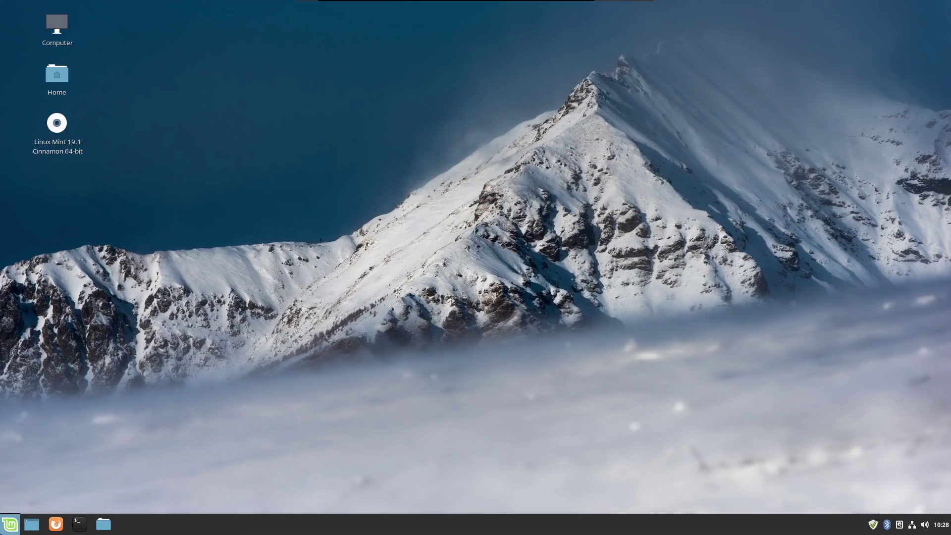
left_click(10, 524)
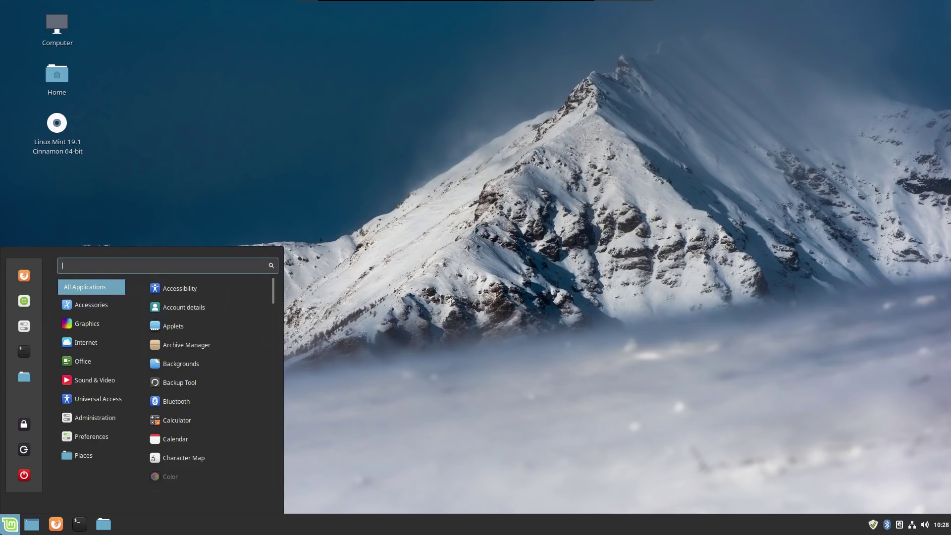